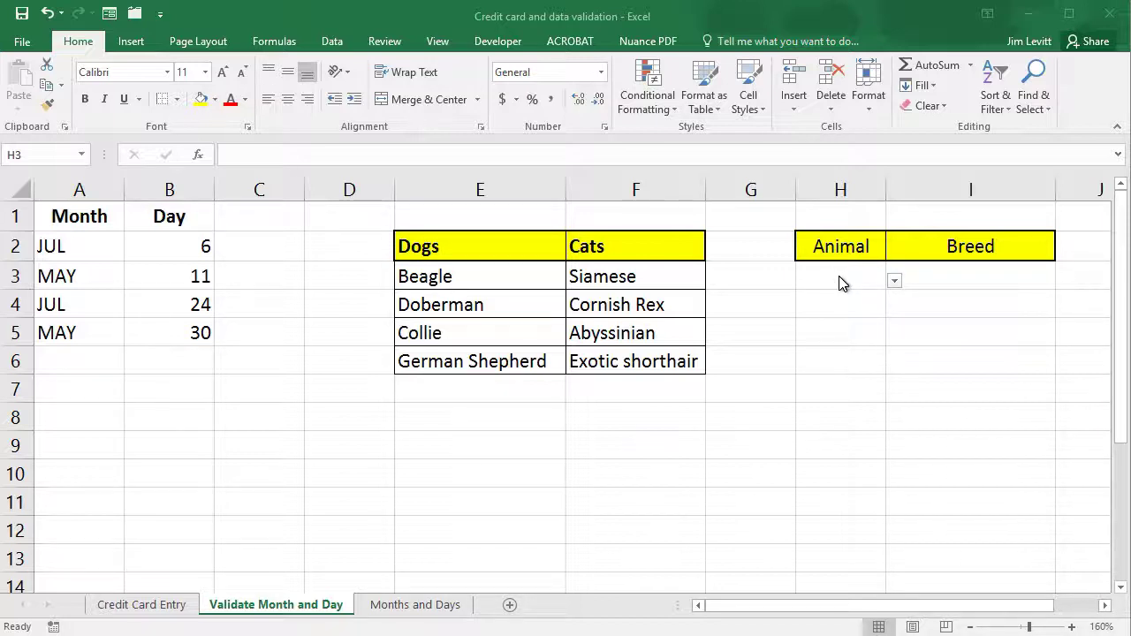
Pick Dogs for H3 and Cats for H4 and H5 from the Animal drop-down.
click(894, 285)
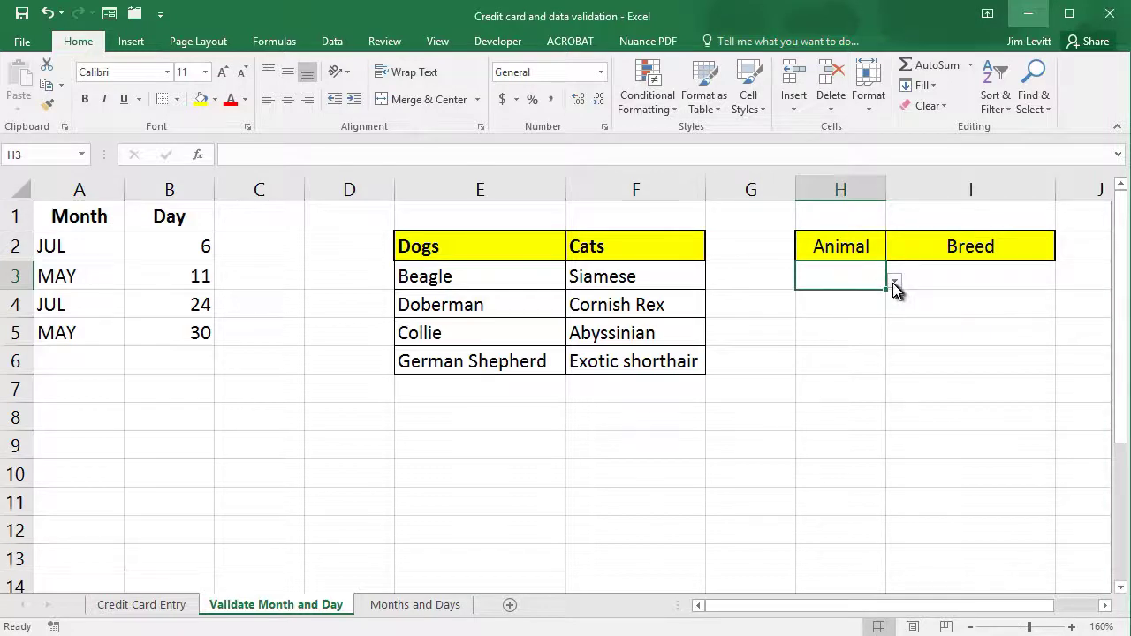
click(894, 282)
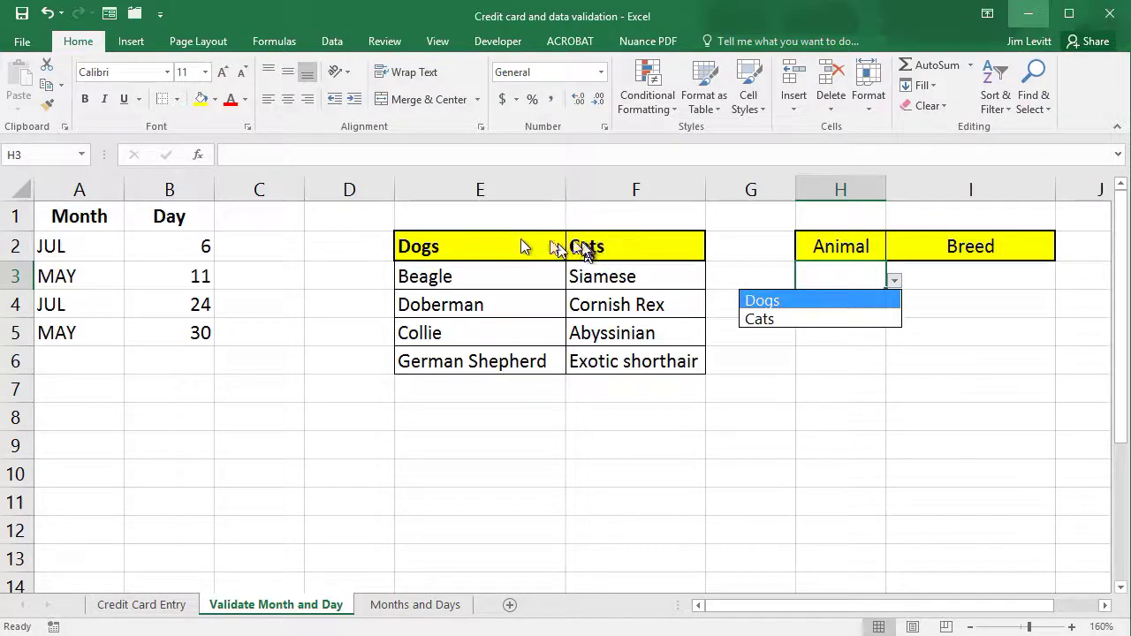
click(846, 301)
click(847, 303)
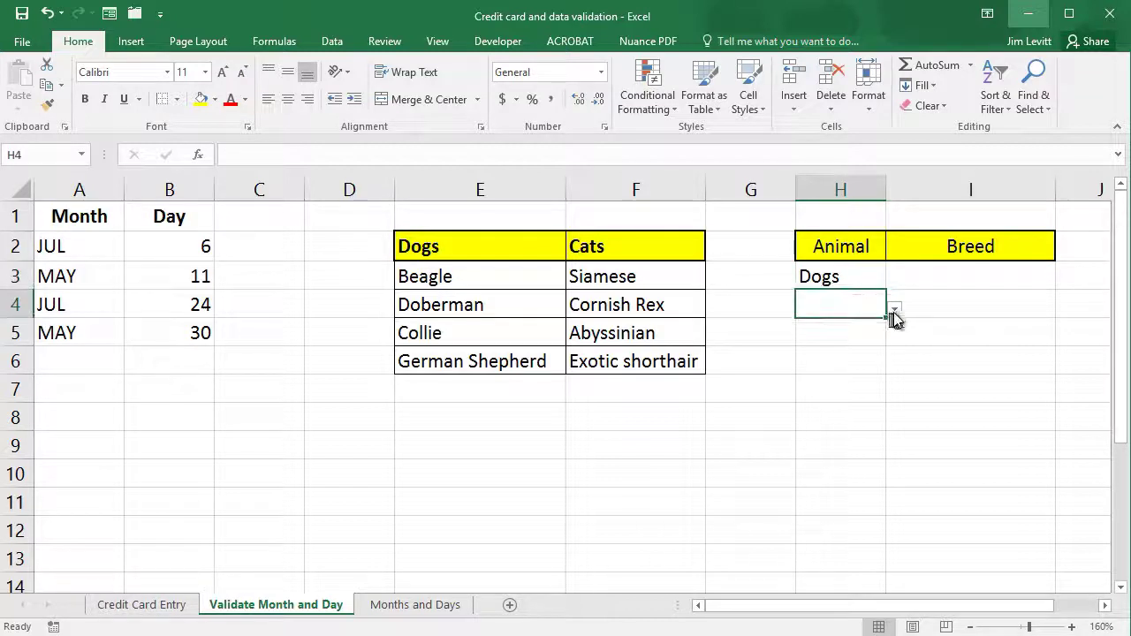
click(894, 307)
click(870, 346)
click(863, 330)
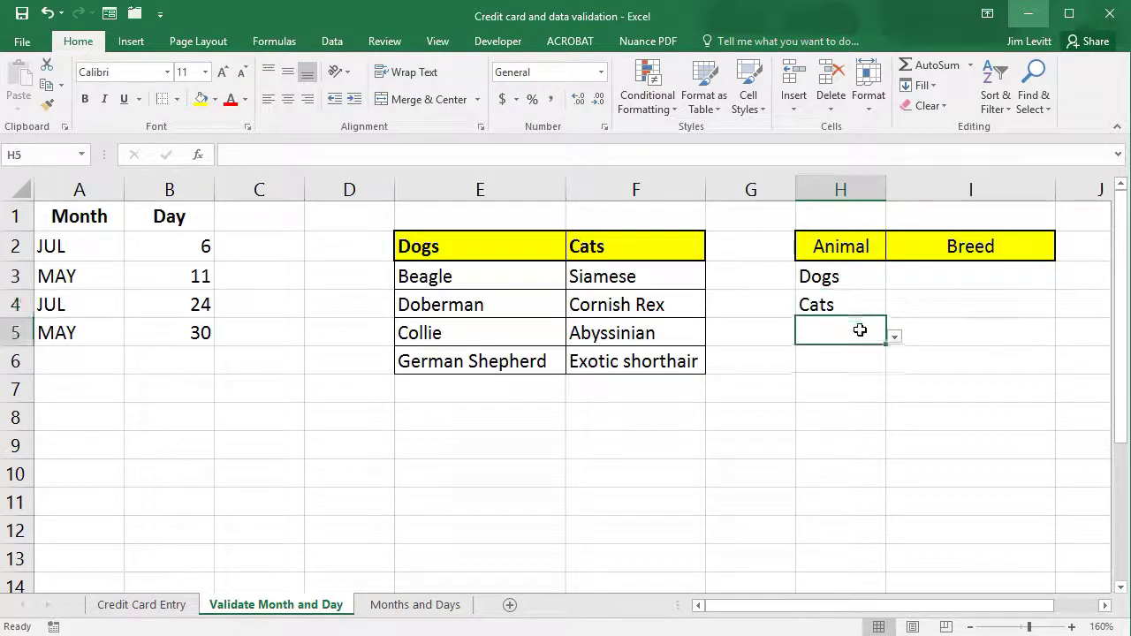
click(894, 340)
click(864, 374)
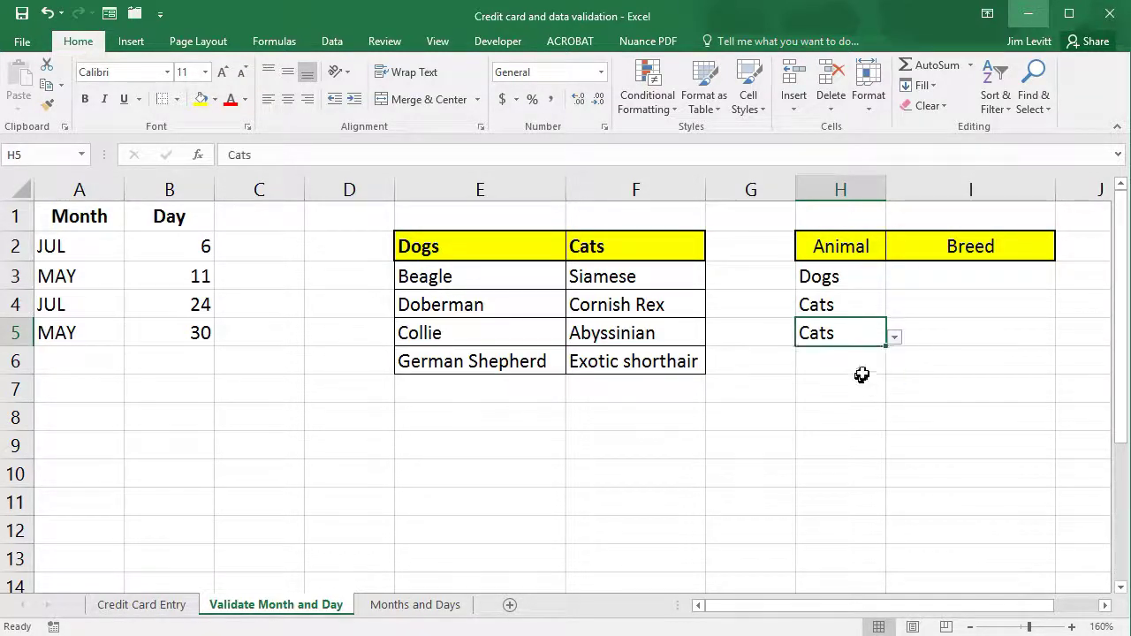
Pick Dogs for H6 and Cats for H7 from the Animal drop-down.
click(849, 360)
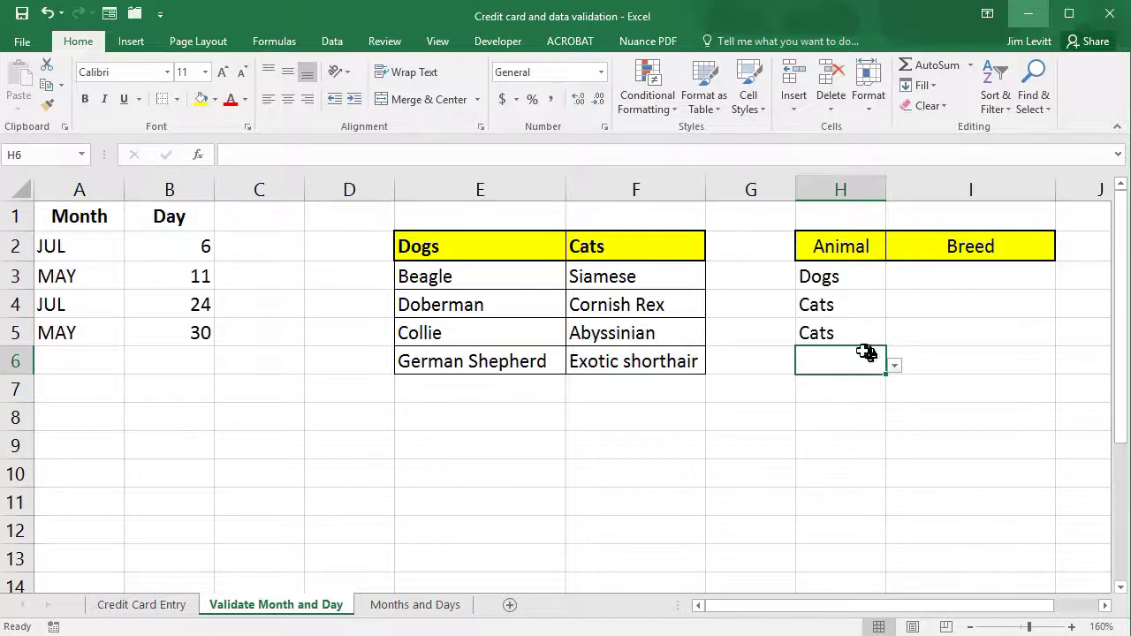
click(895, 368)
click(857, 384)
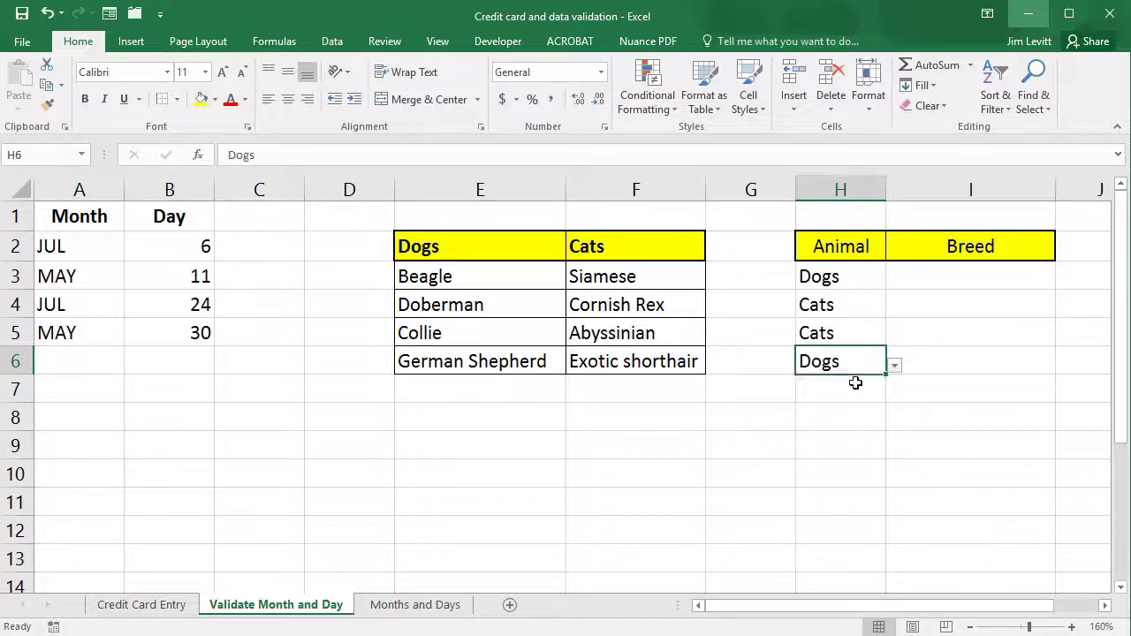
click(859, 391)
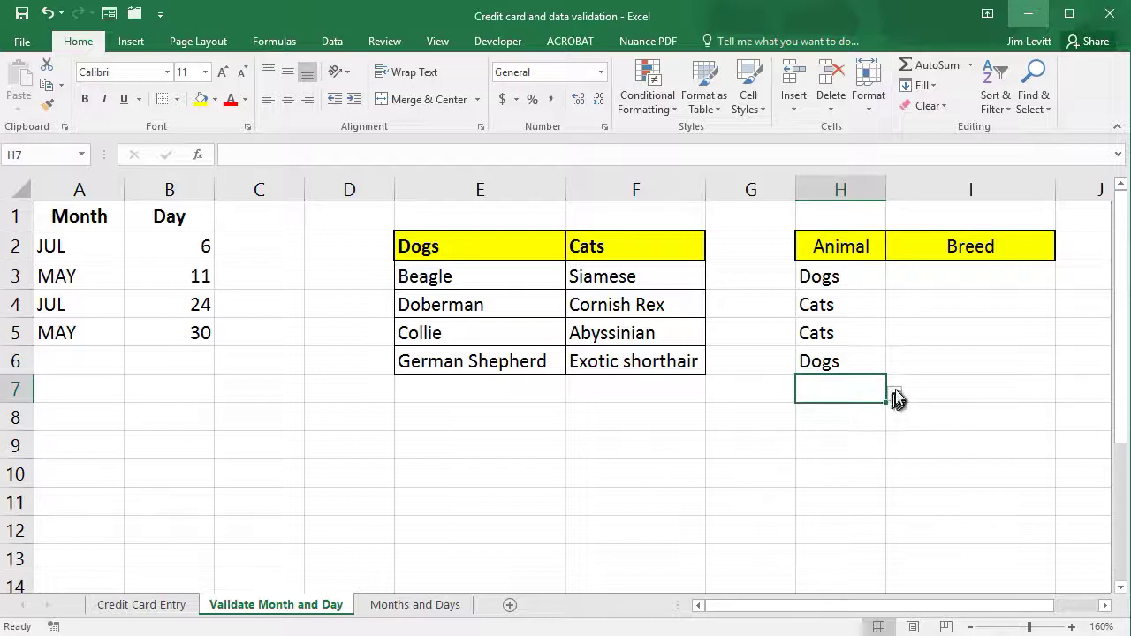
click(895, 393)
click(846, 432)
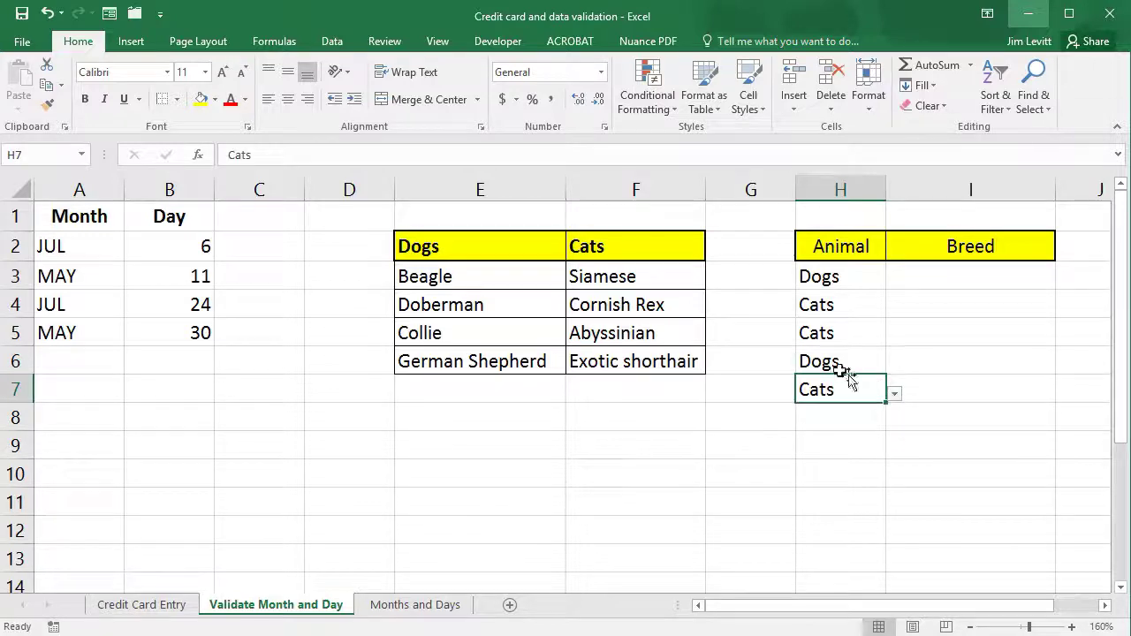
click(853, 276)
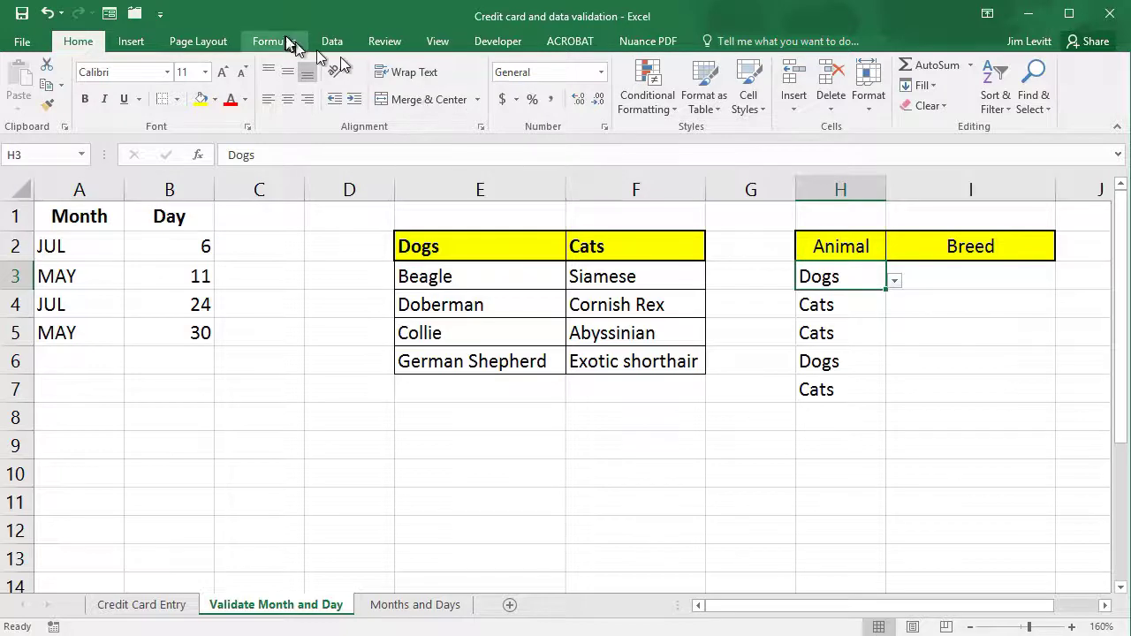
click(327, 41)
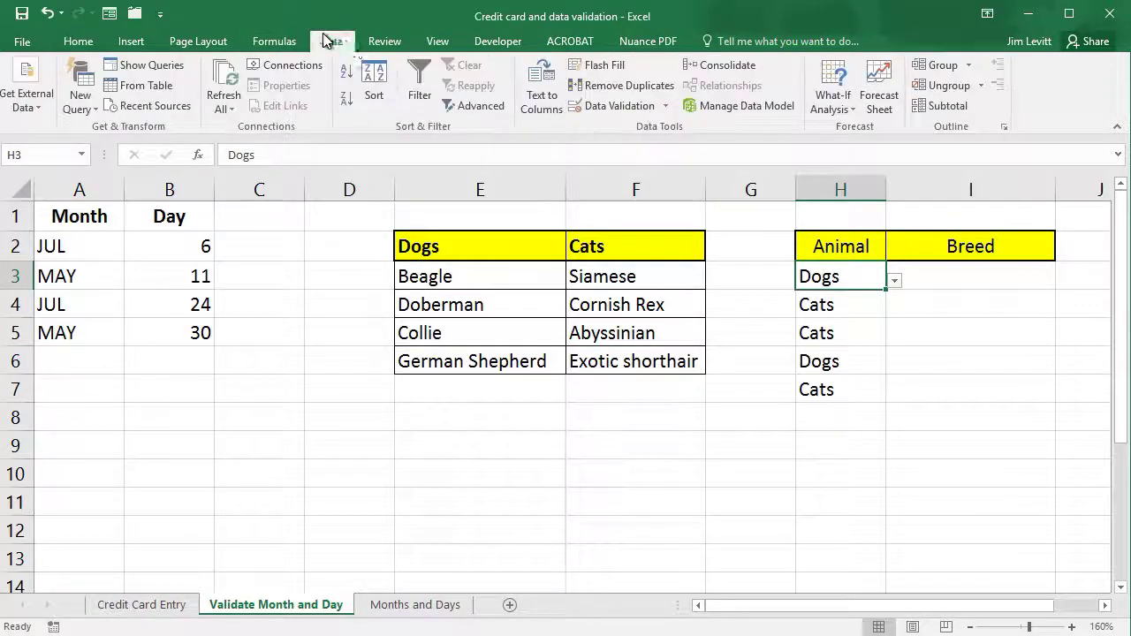
click(645, 106)
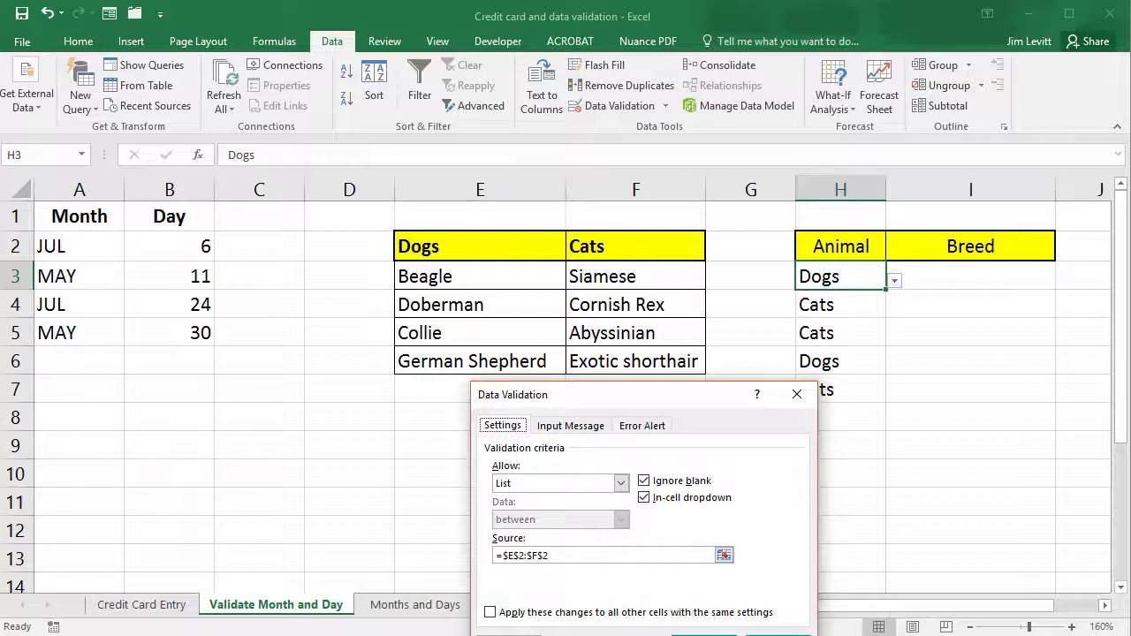
click(703, 632)
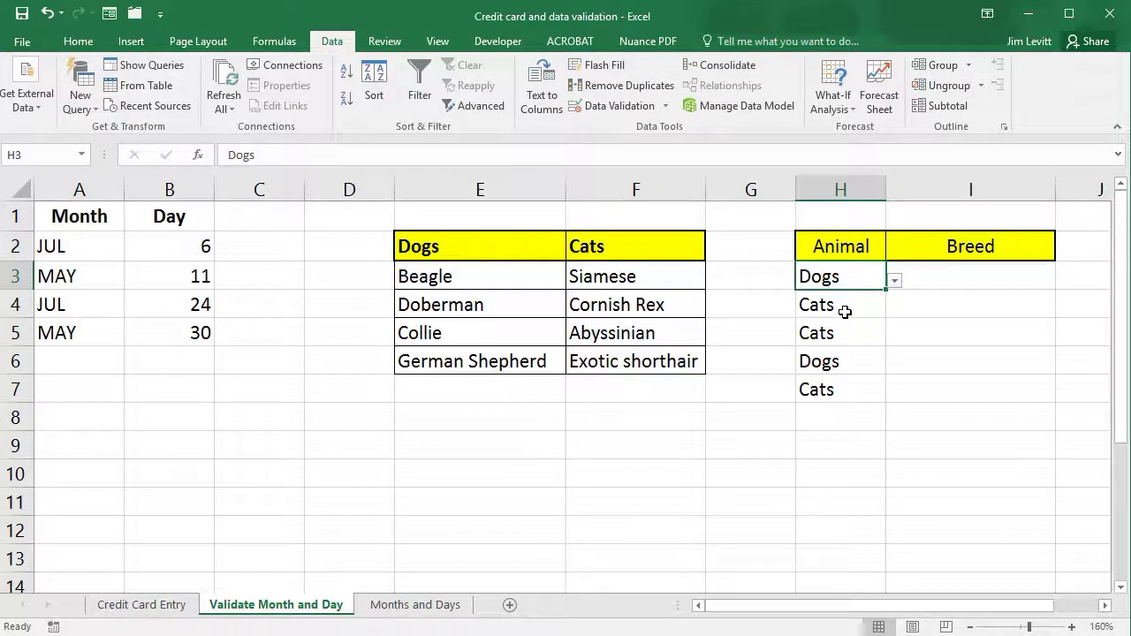
Choose Doberman for I3 and Abyssinian for I4 and I5 from the Breed drop-downs.
click(919, 280)
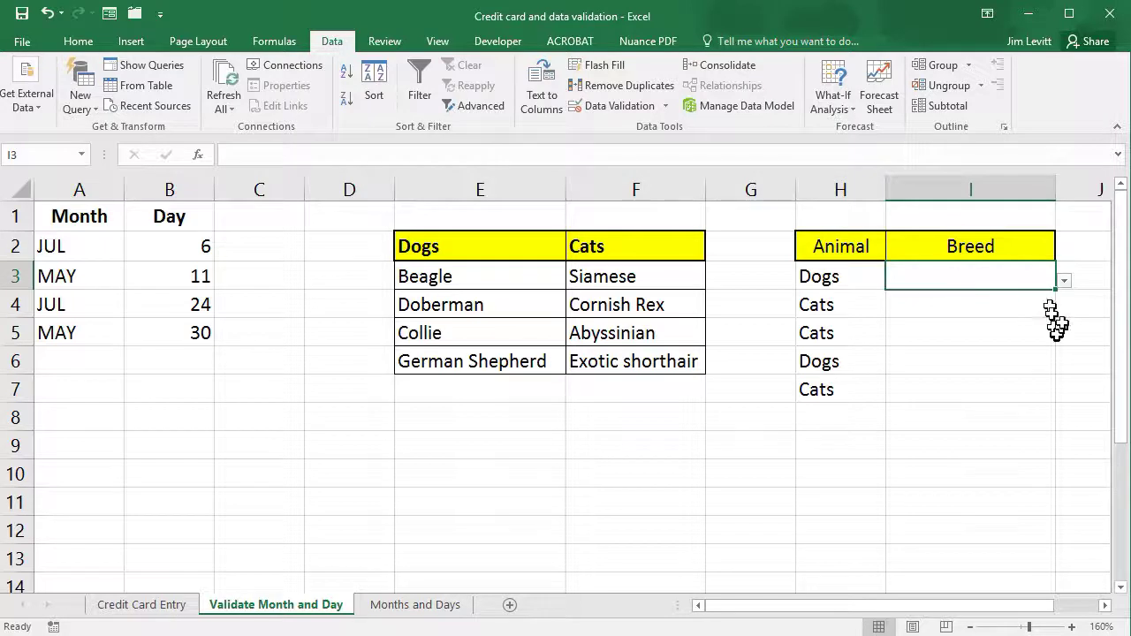
click(1063, 281)
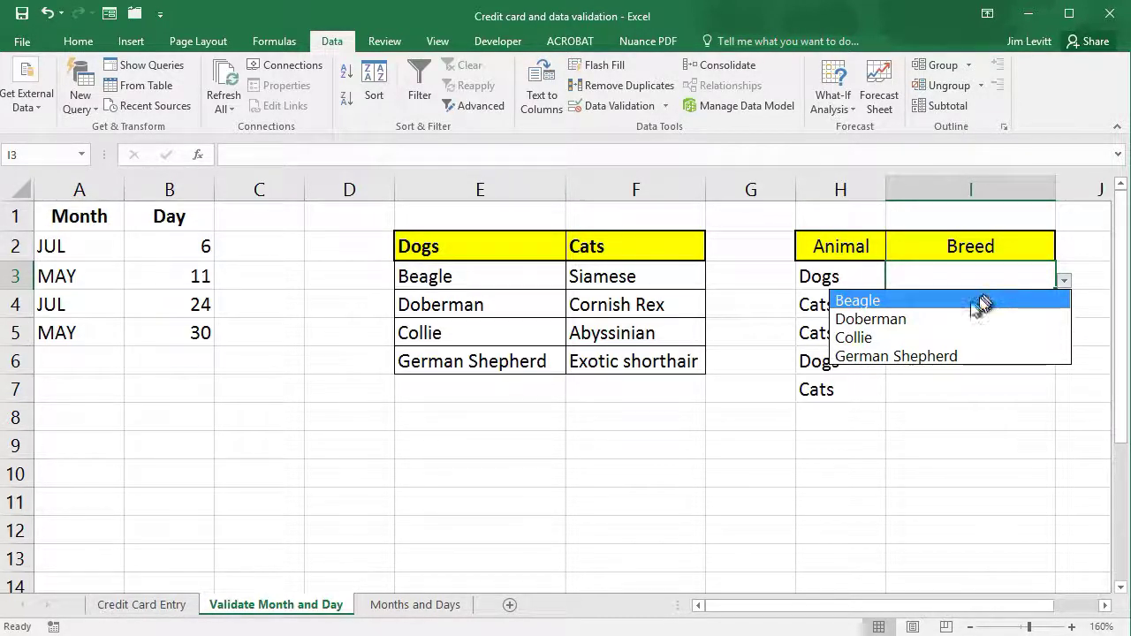
click(952, 319)
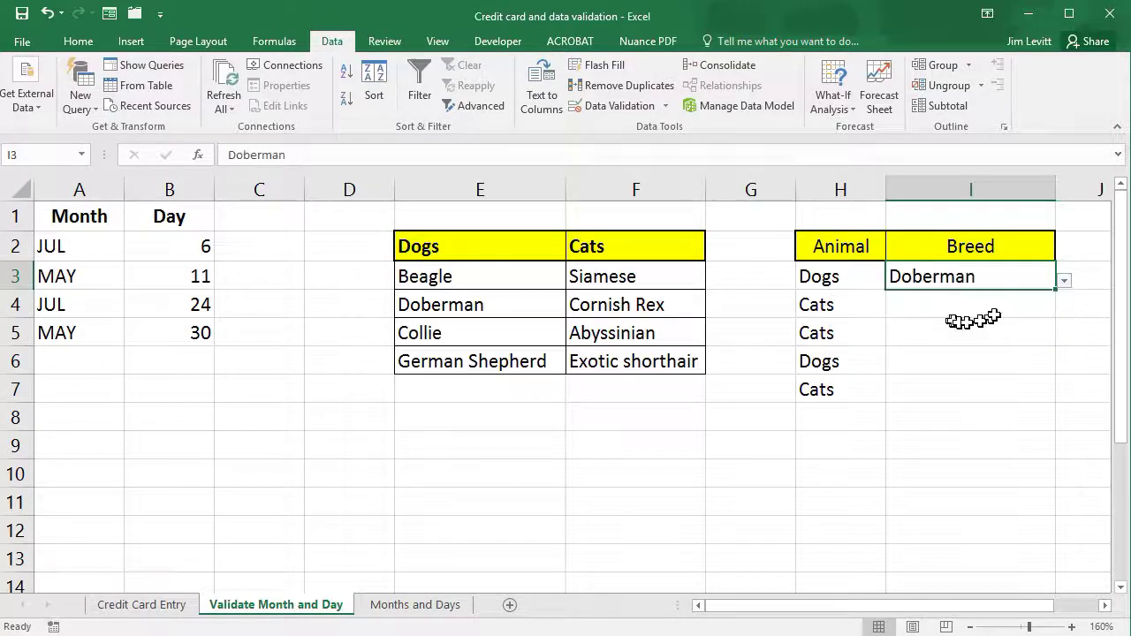
click(963, 300)
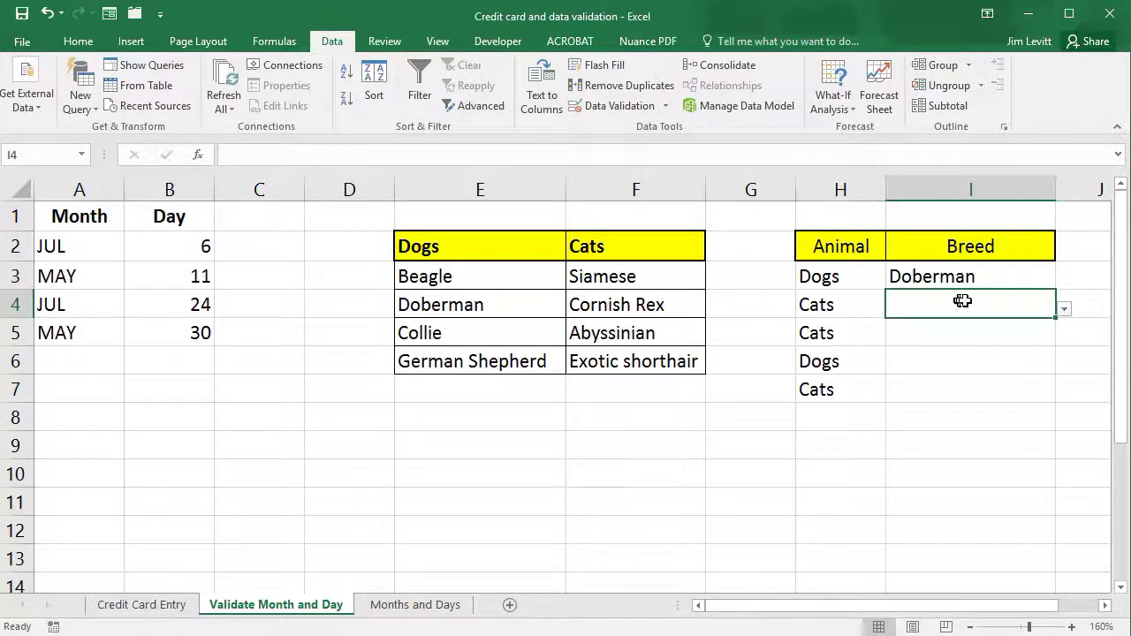
click(1065, 311)
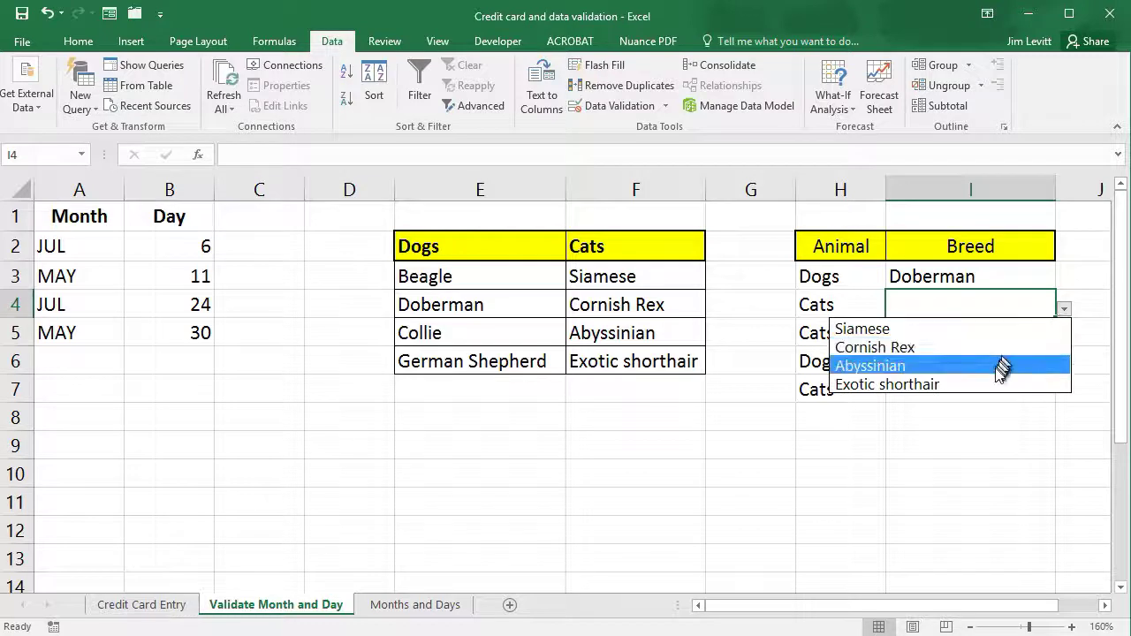
click(993, 367)
click(944, 330)
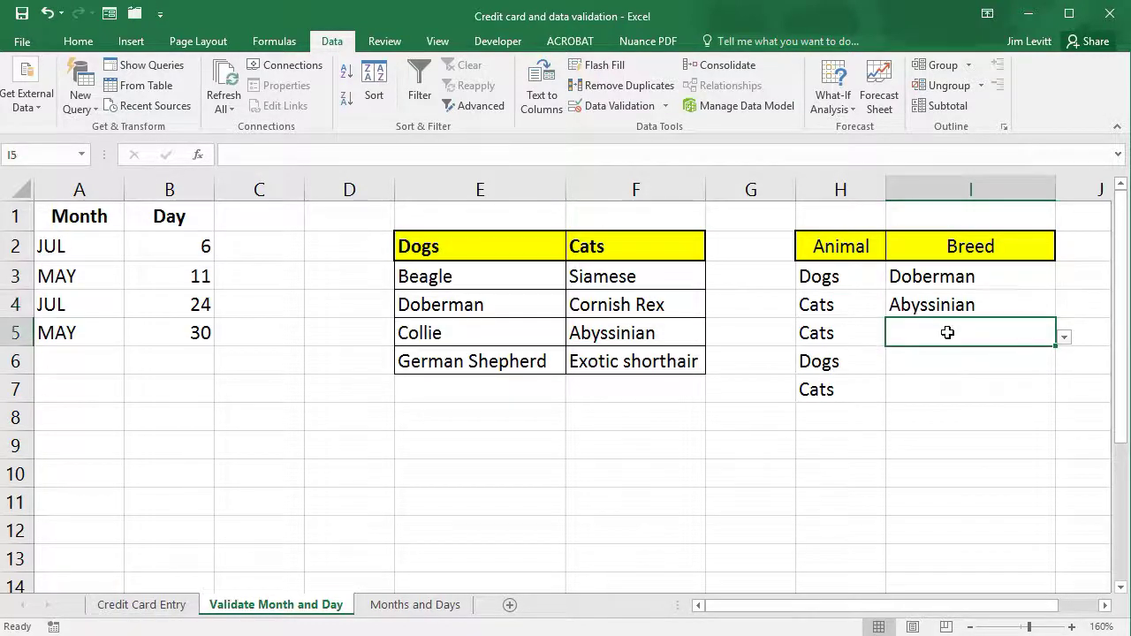
click(1064, 340)
click(1041, 389)
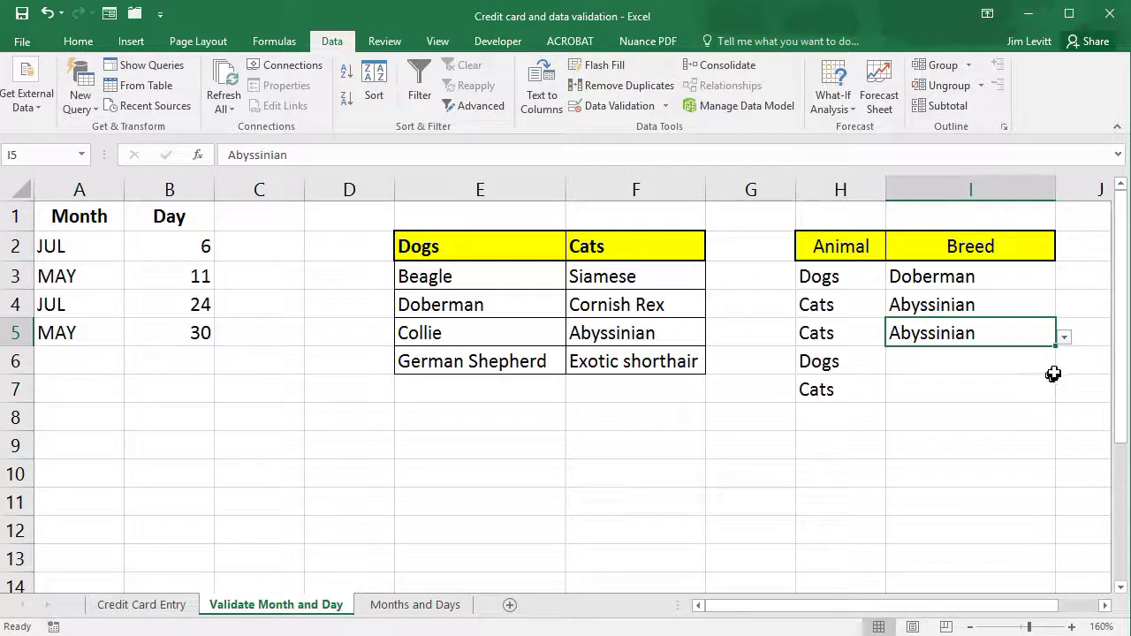
Choose Beagle for I6 and Exotic shorthair for I7 from the Breed drop-downs.
click(1007, 364)
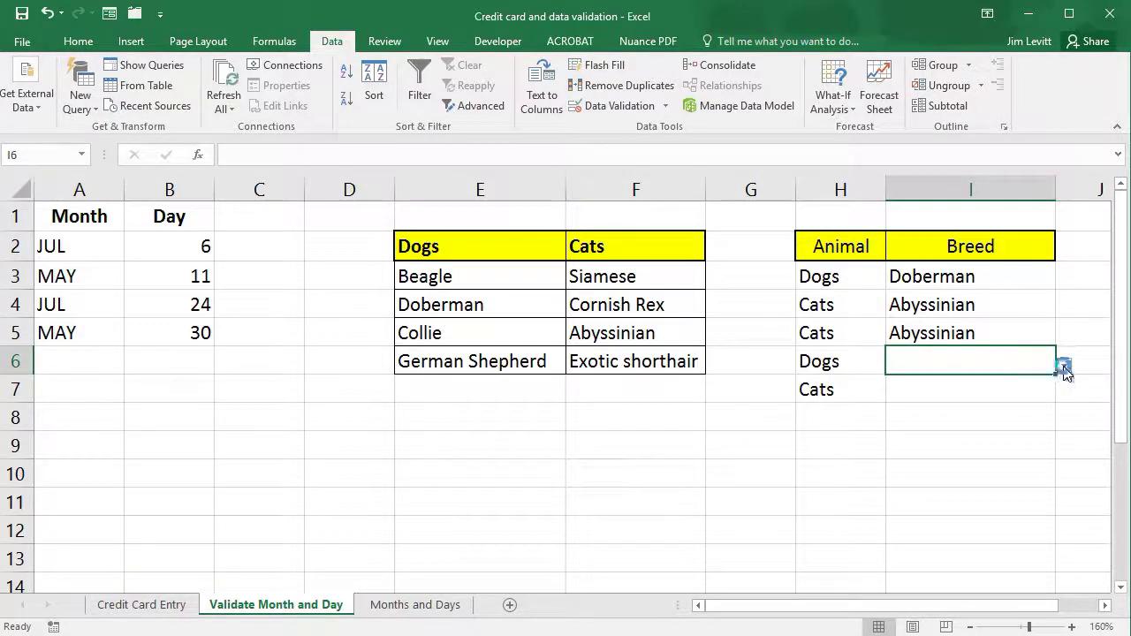
click(1064, 366)
click(1025, 387)
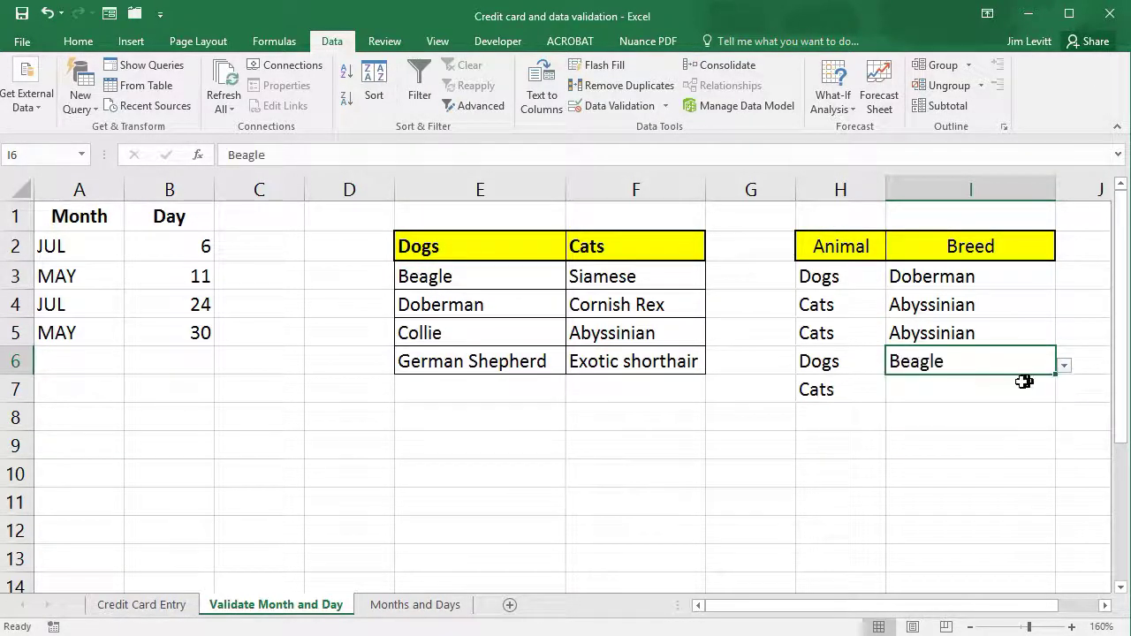
click(1009, 394)
click(1065, 396)
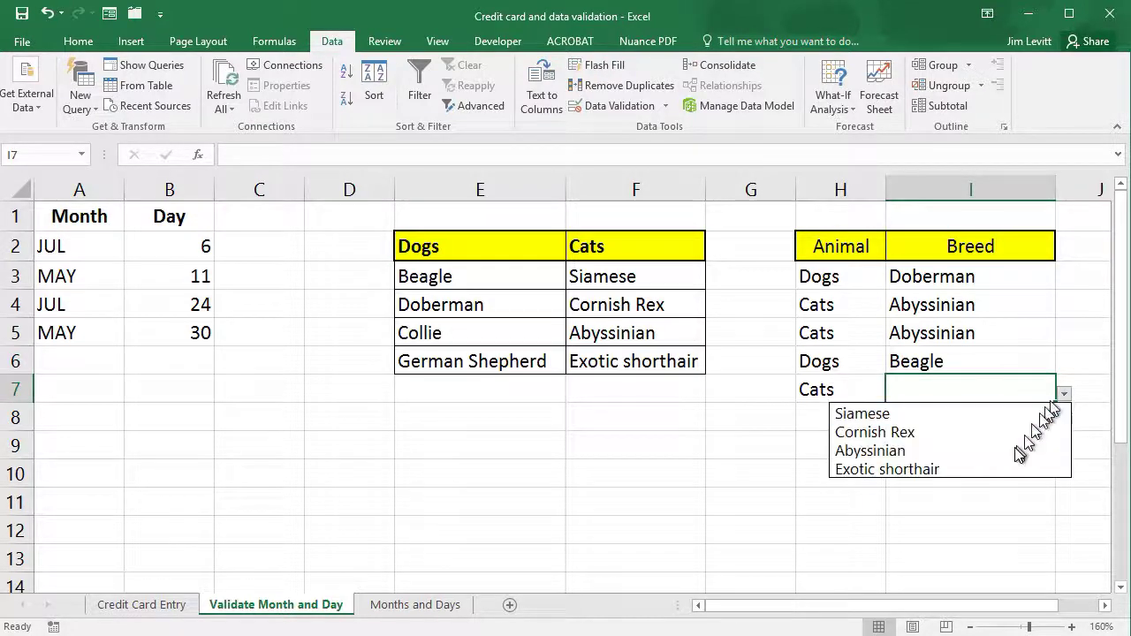
click(1000, 468)
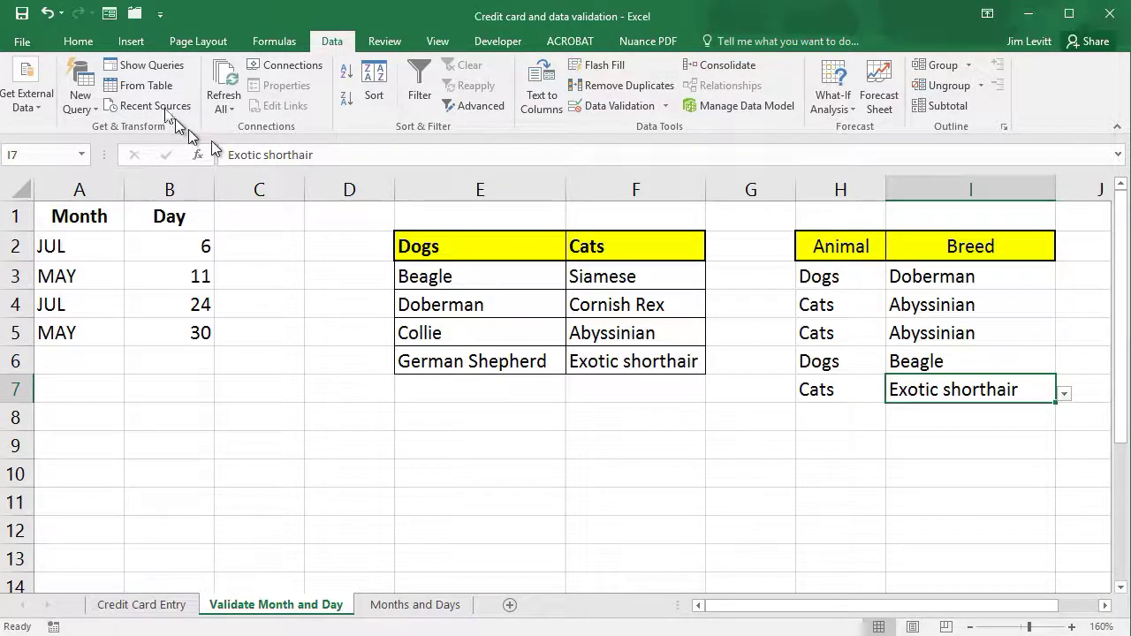
click(270, 41)
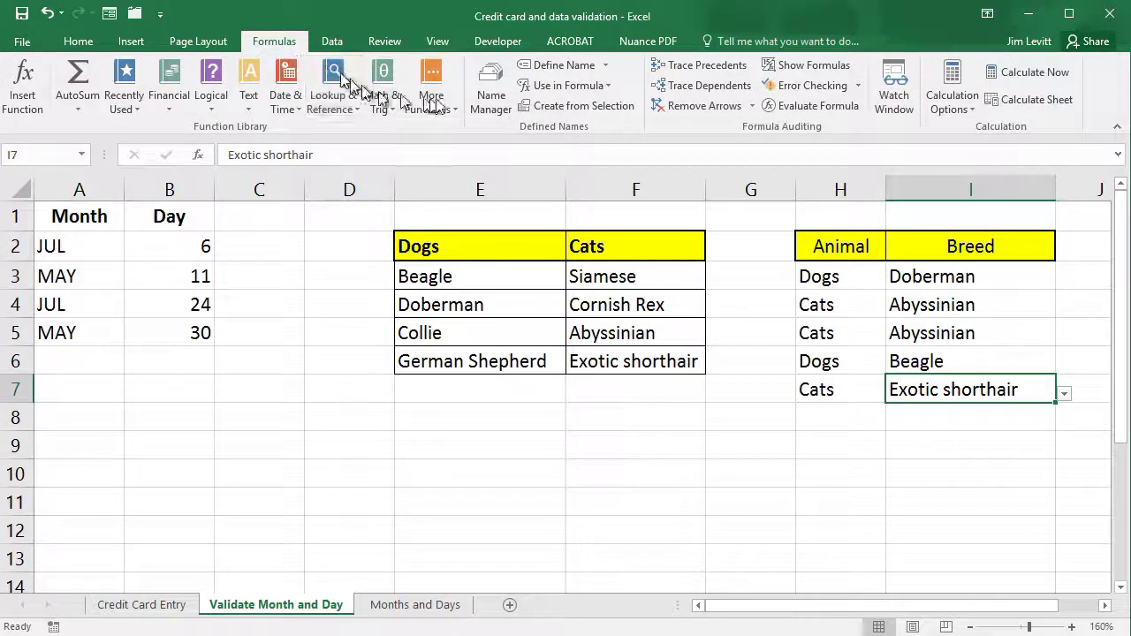
In Name Manager, confirm the cats name refers to F3:F6.
click(491, 94)
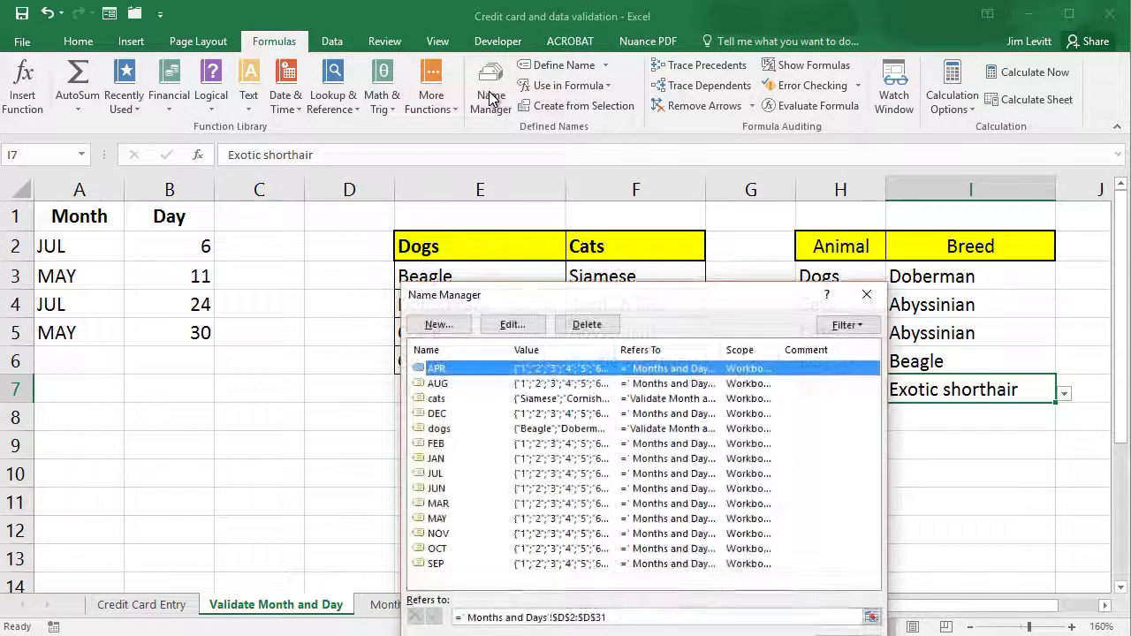
click(442, 398)
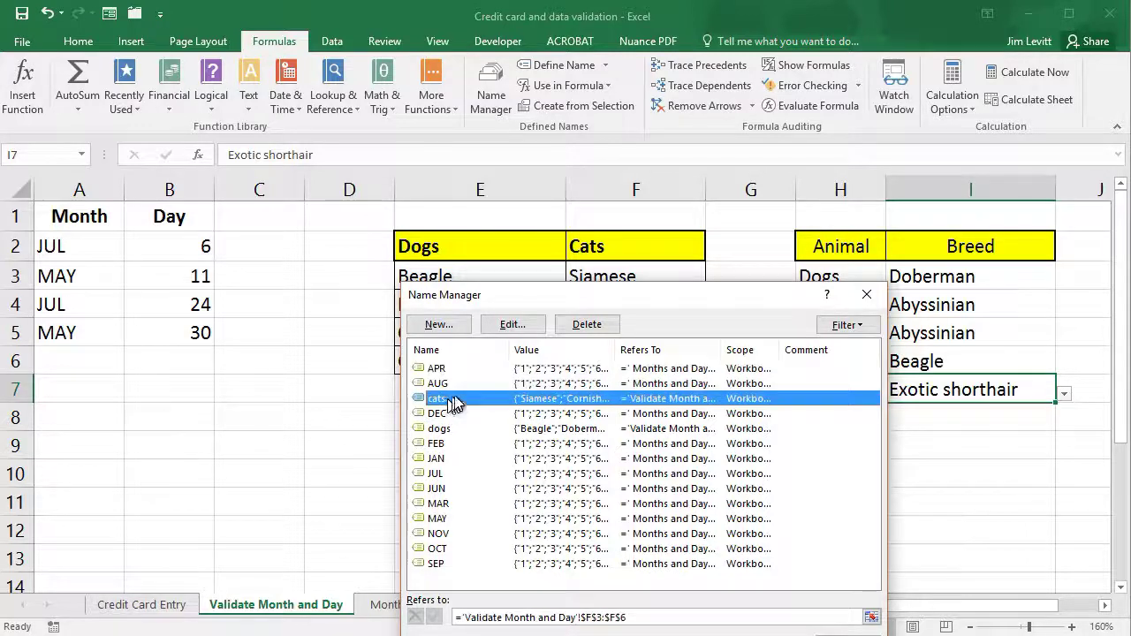
click(512, 325)
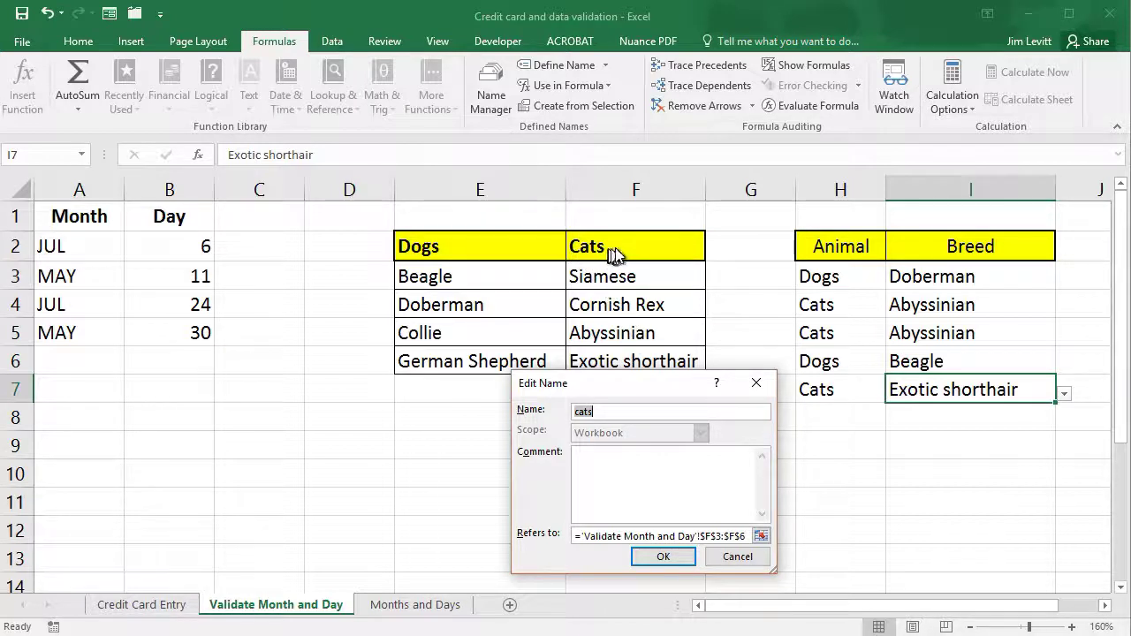
click(756, 383)
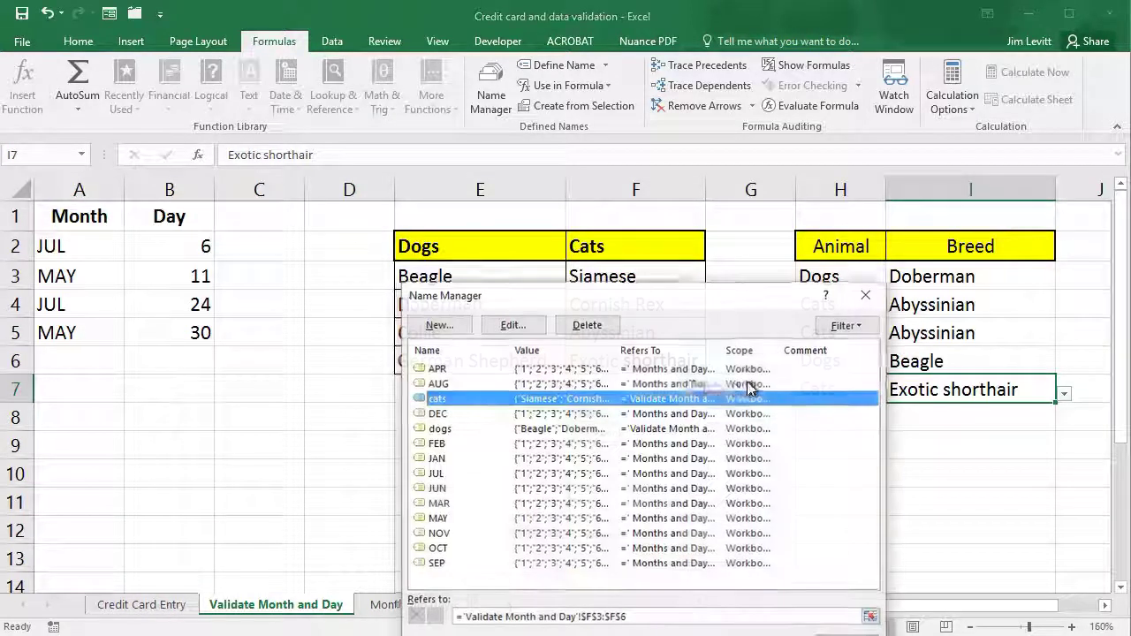
Confirm the dogs name refers to E3:E6, then close Name Manager.
click(460, 431)
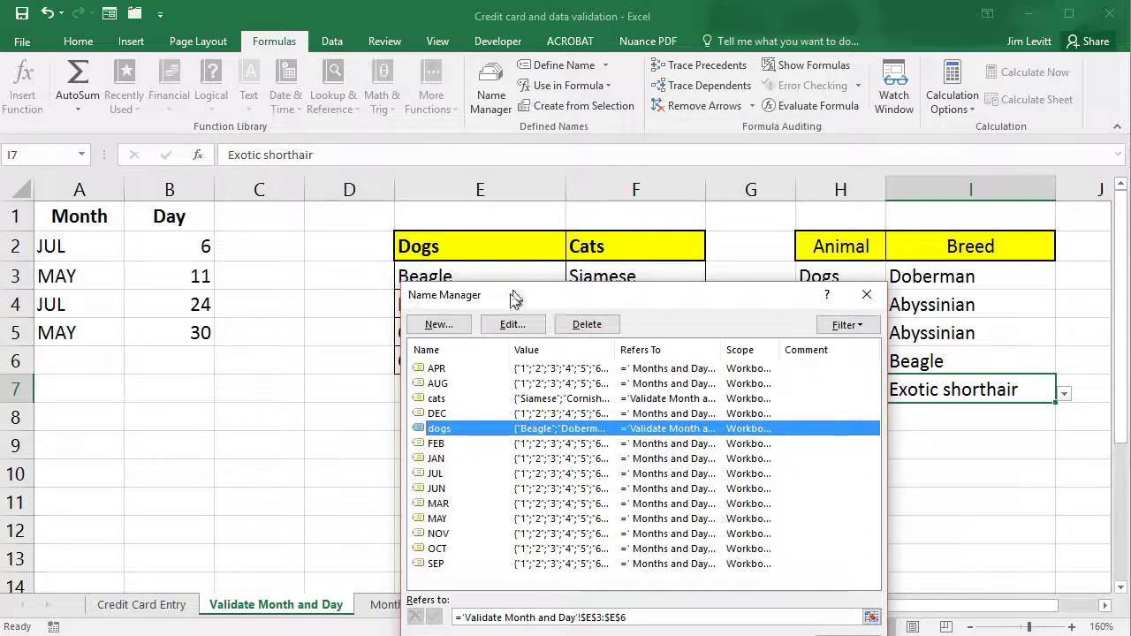
click(513, 324)
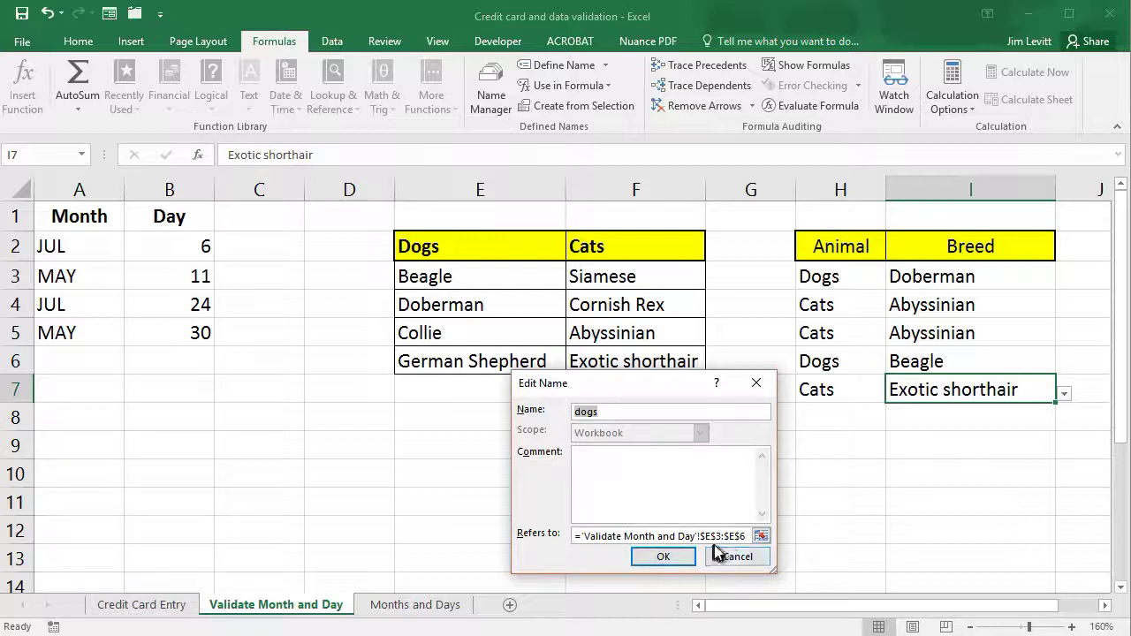
click(755, 384)
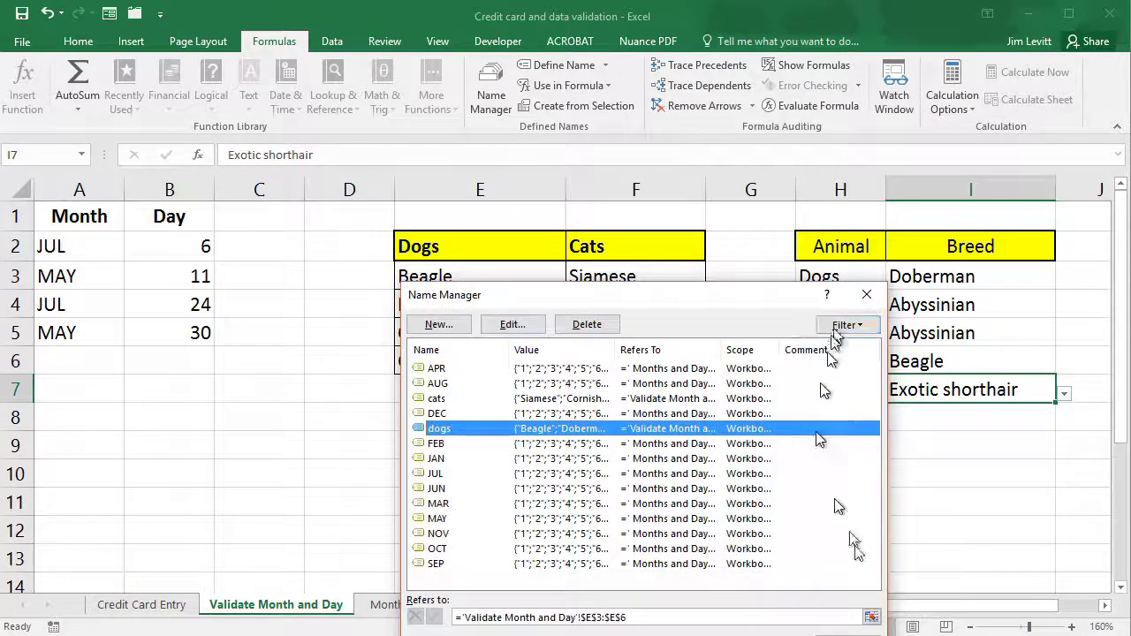
click(846, 633)
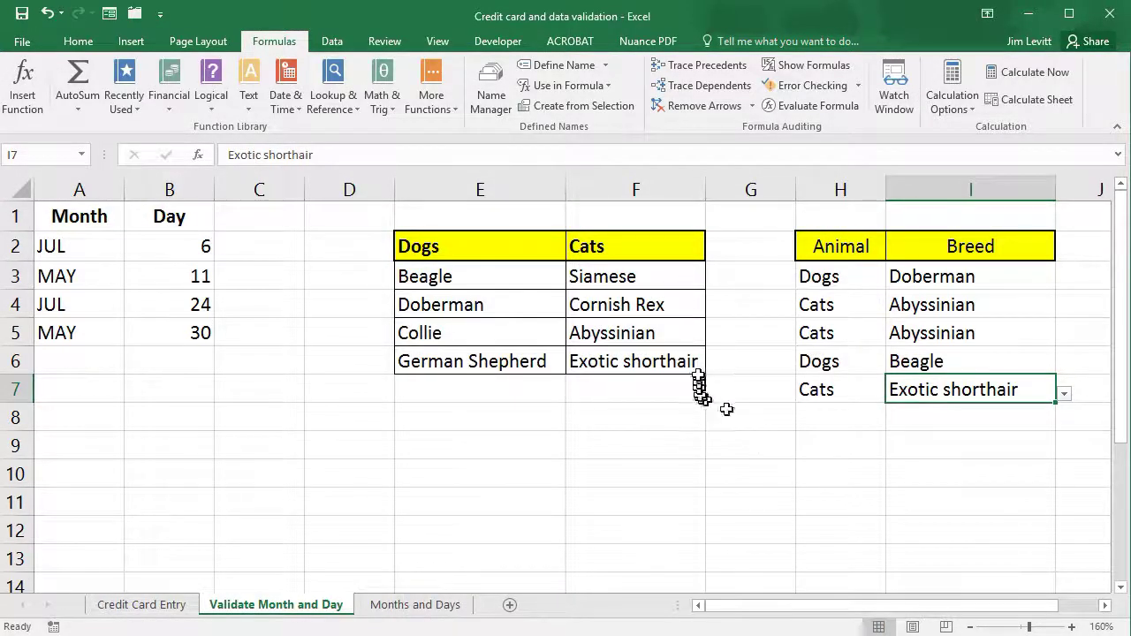
click(935, 277)
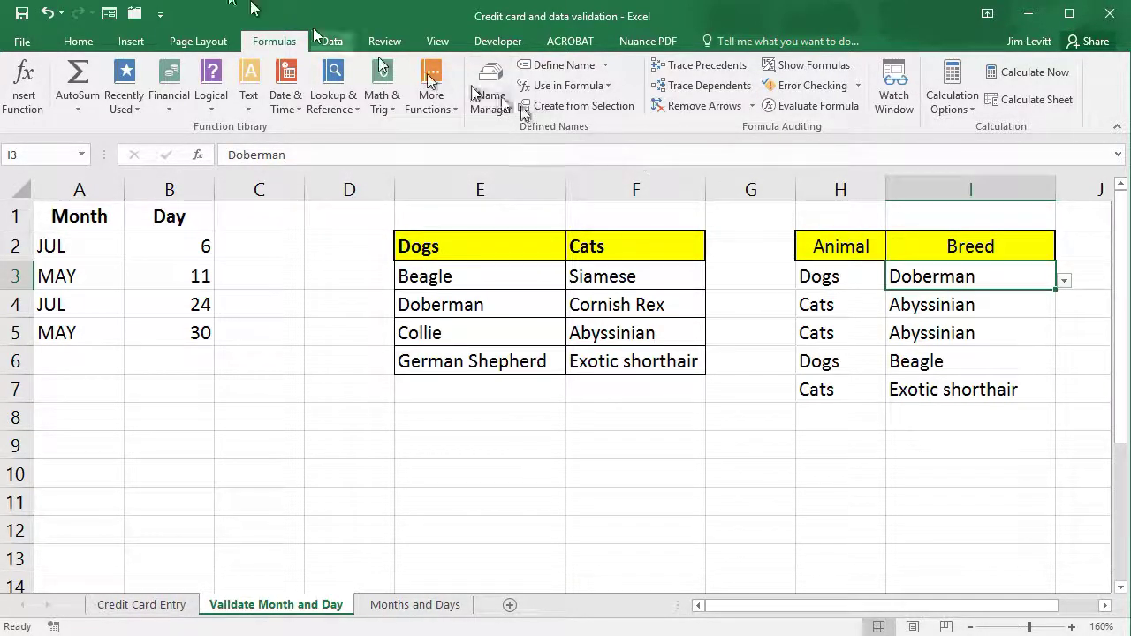
click(331, 41)
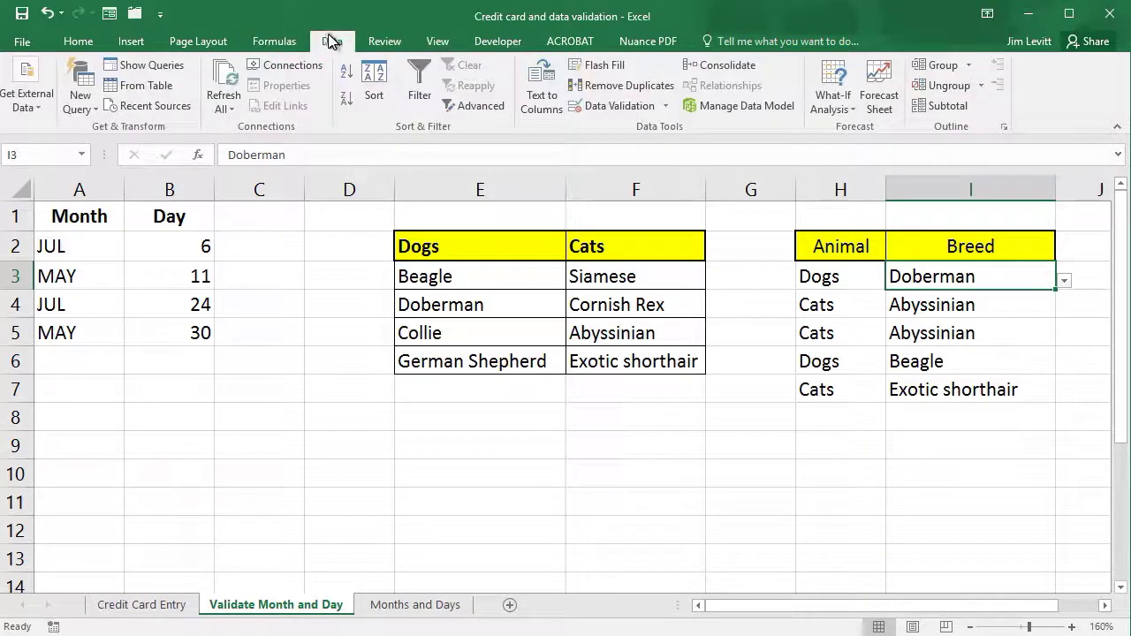
click(608, 113)
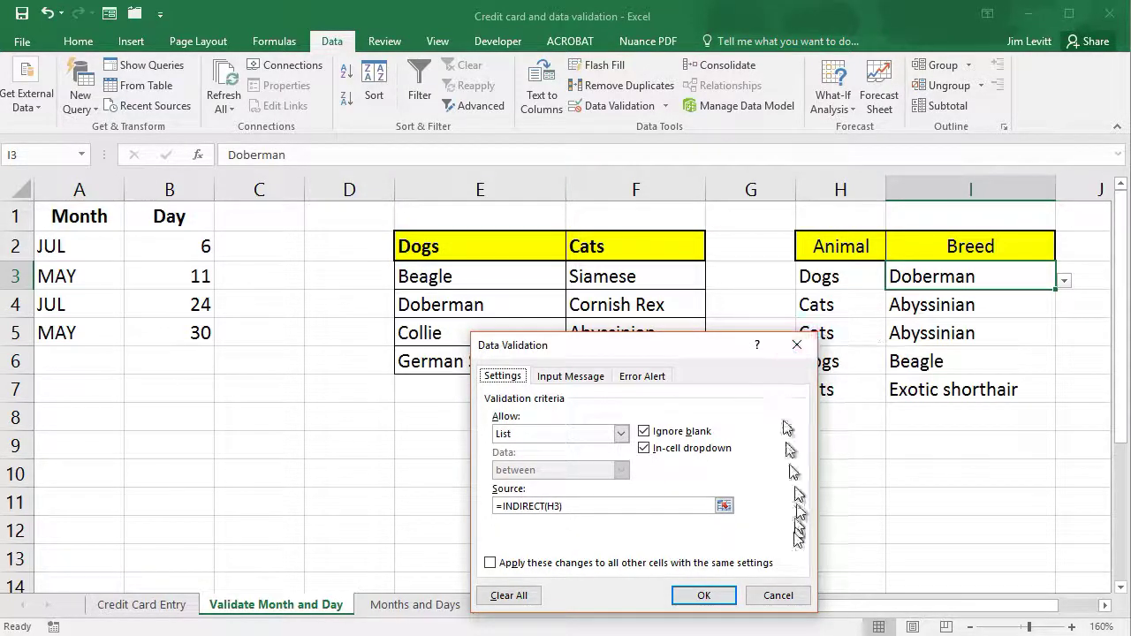
click(777, 595)
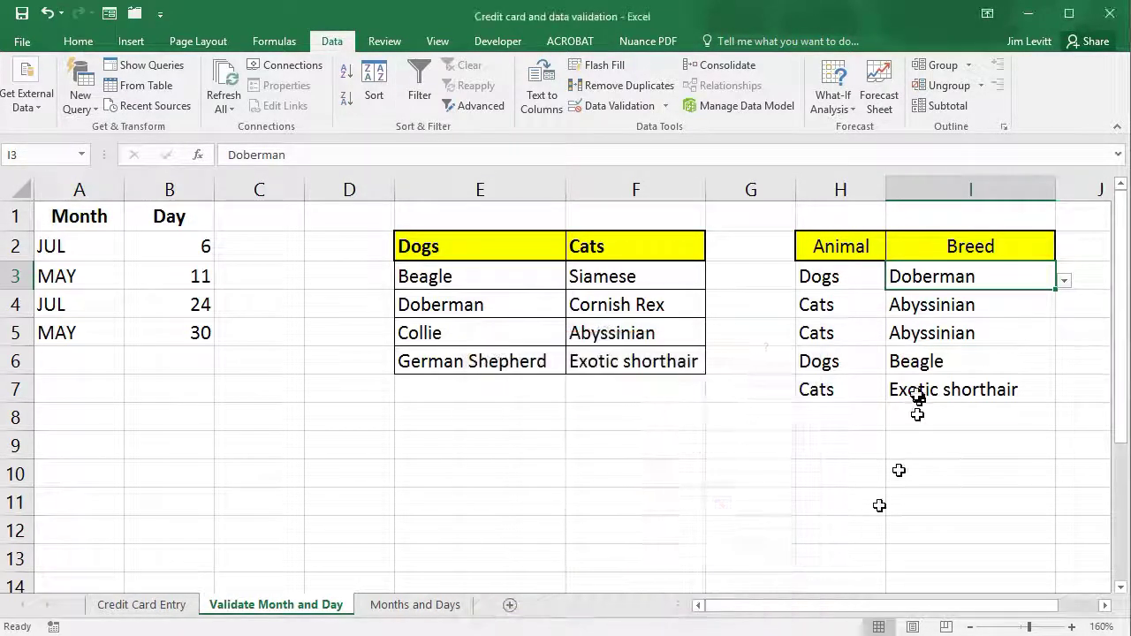
click(920, 305)
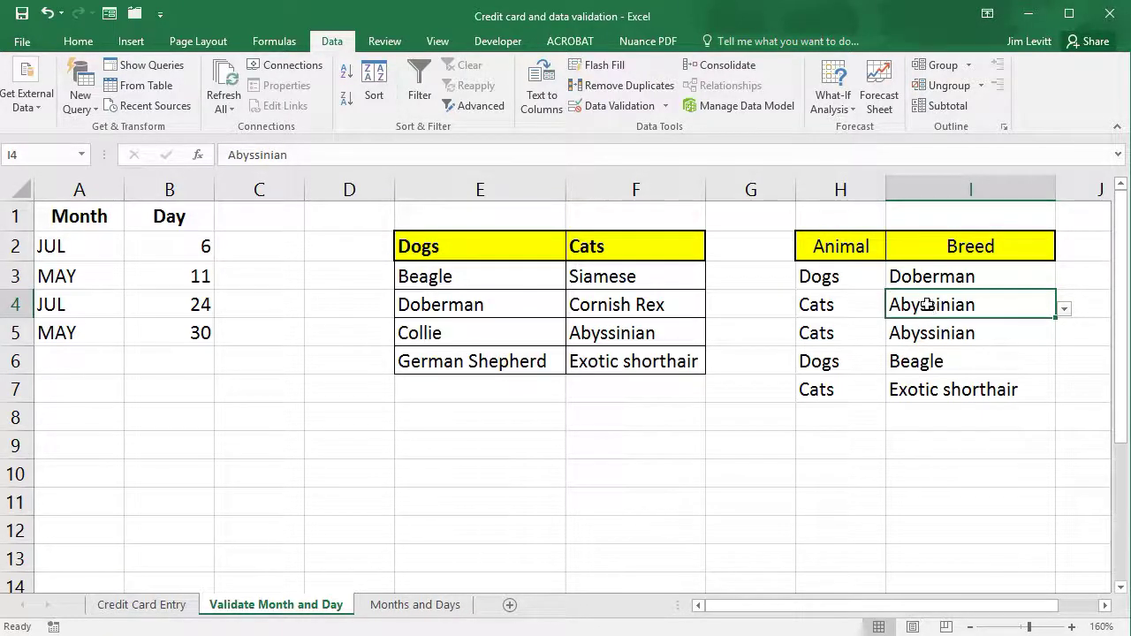
click(617, 106)
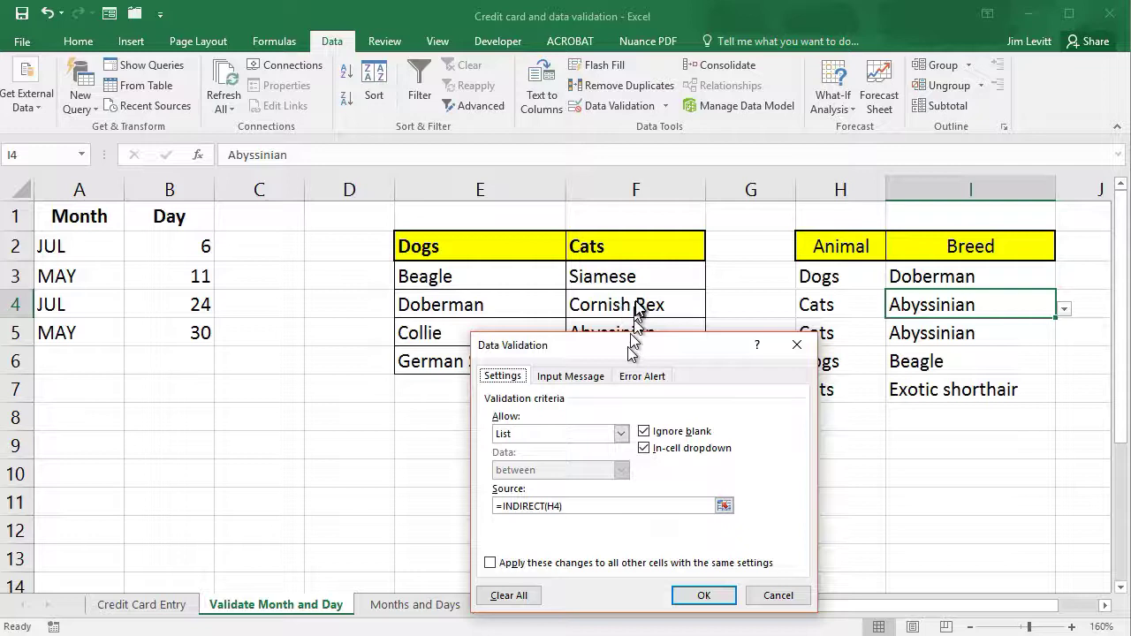
drag(729, 356, 734, 433)
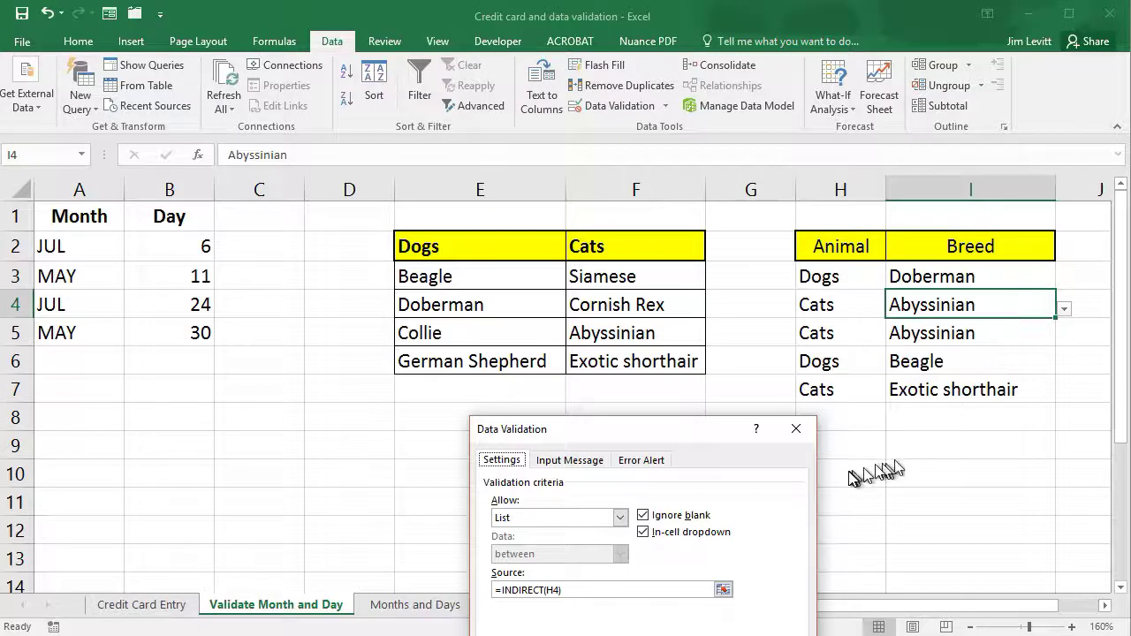
click(796, 431)
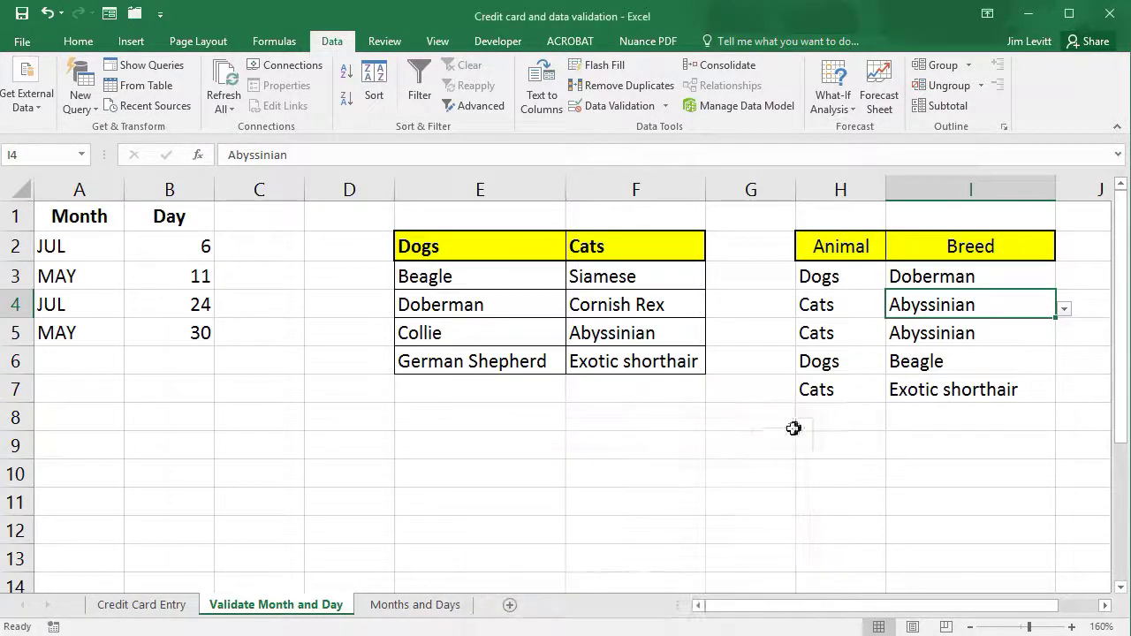
Change row 2 to month MAR with day 26 using the drop-downs.
click(105, 252)
click(169, 249)
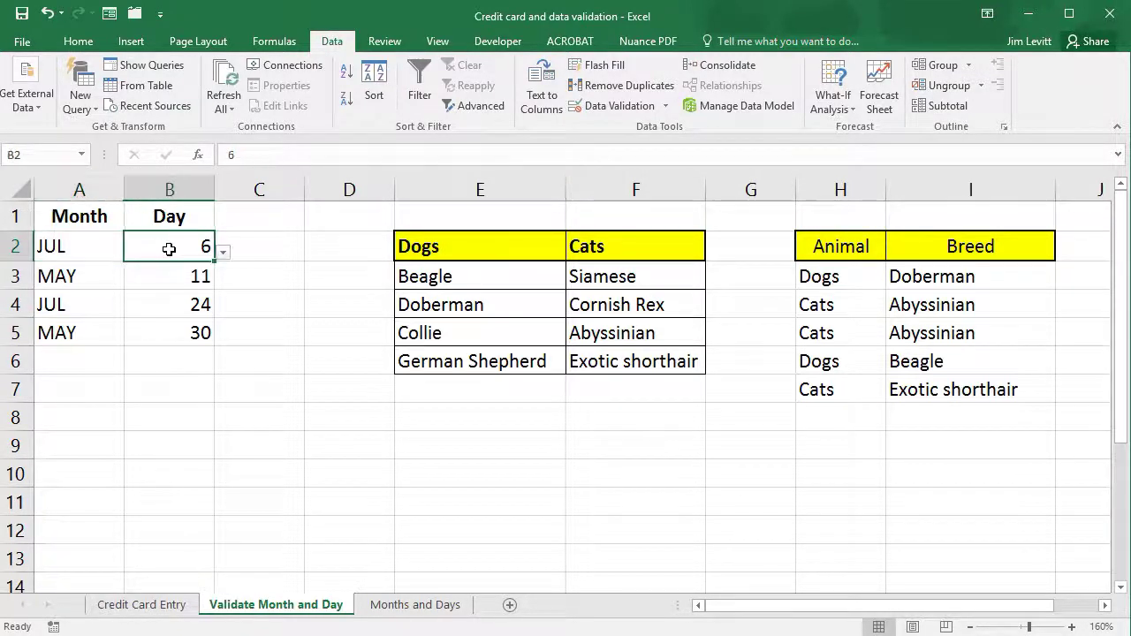
click(80, 244)
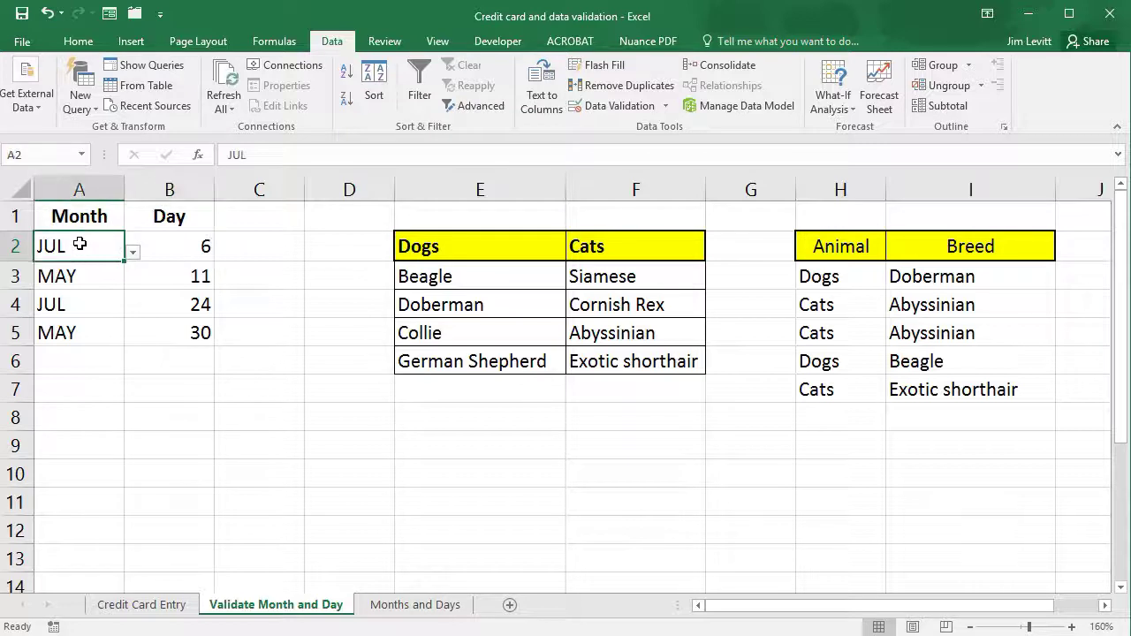
click(132, 252)
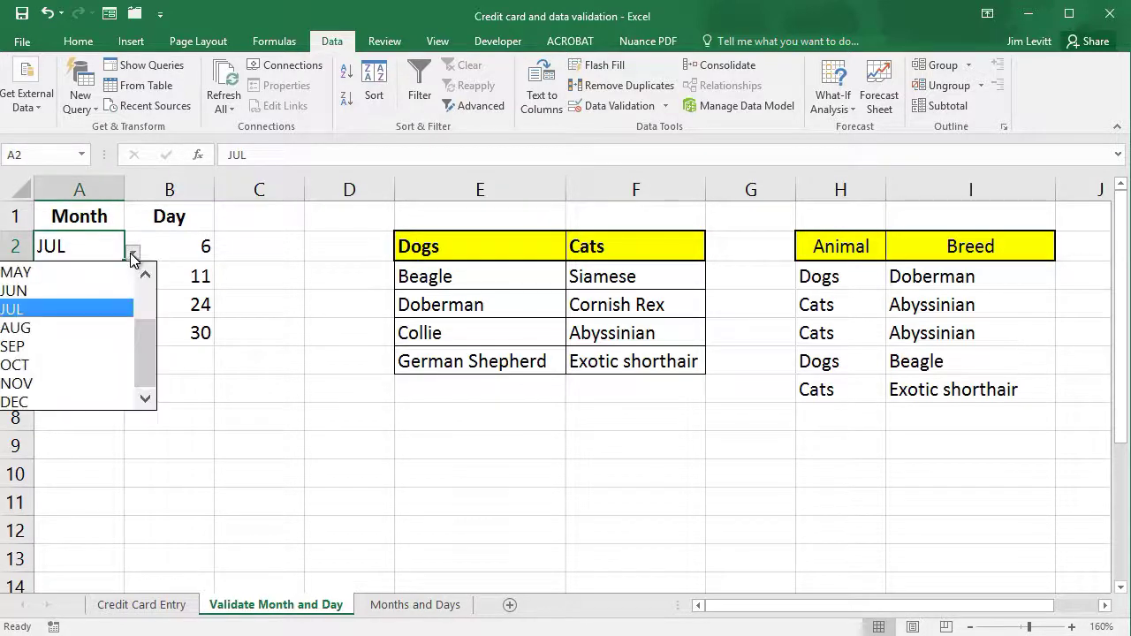
scroll(152, 336, up, 1)
scroll(152, 336, up, 2)
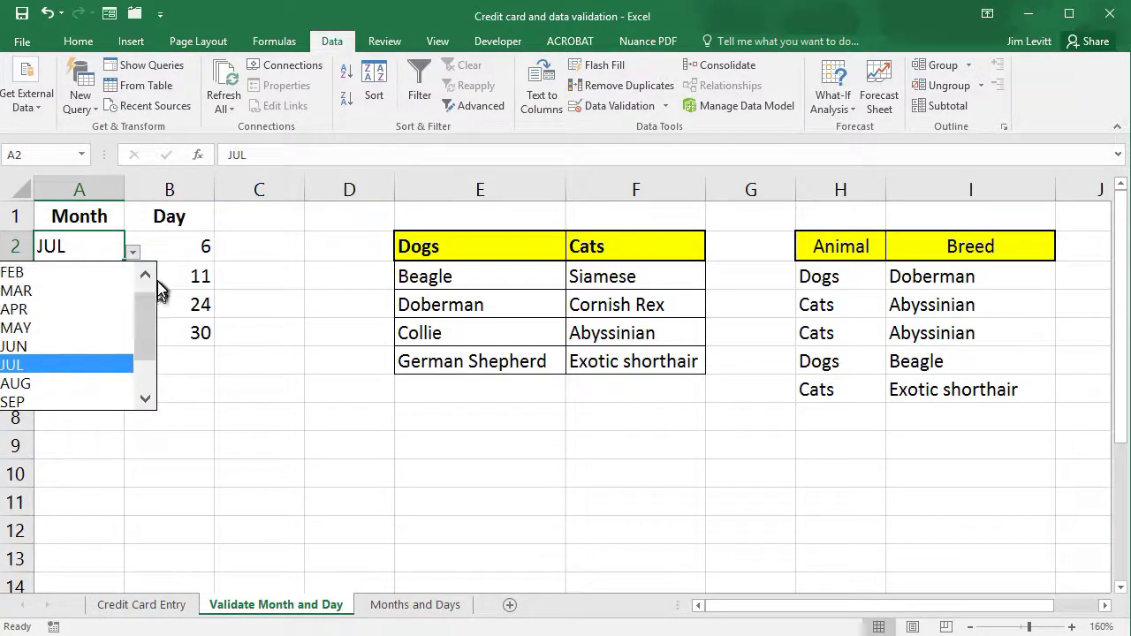
click(78, 295)
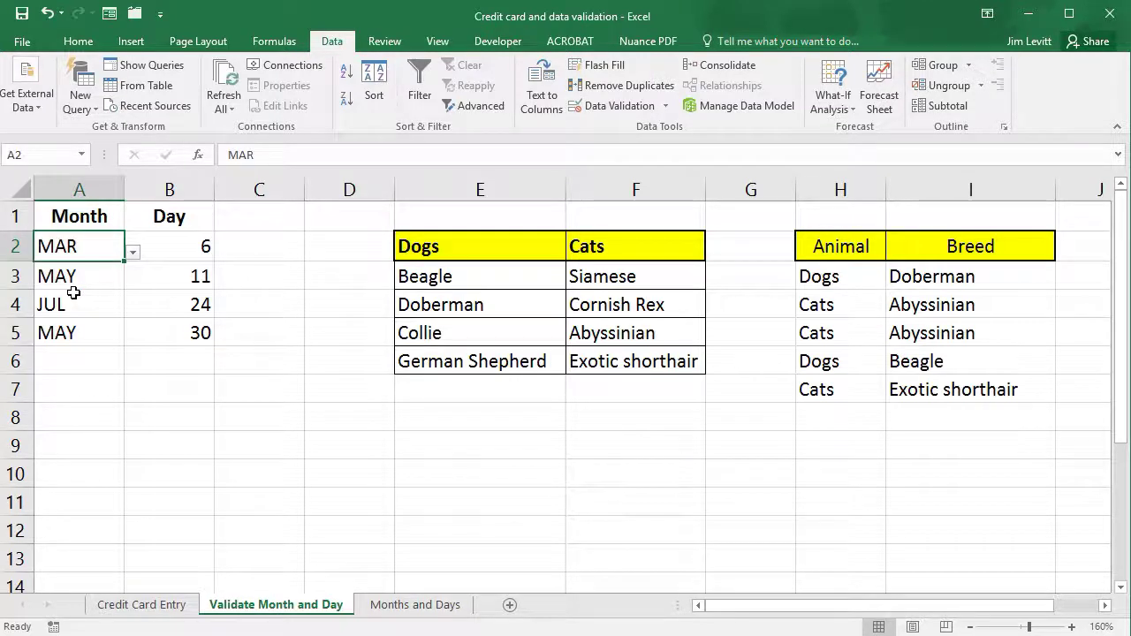
click(196, 249)
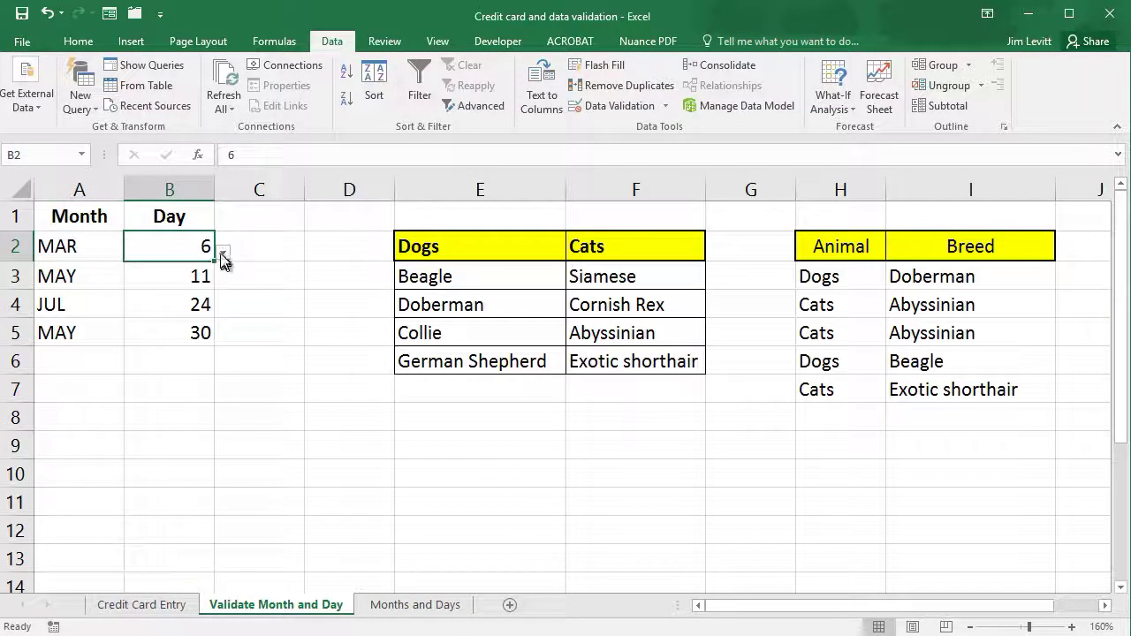
click(221, 252)
drag(218, 304, 220, 375)
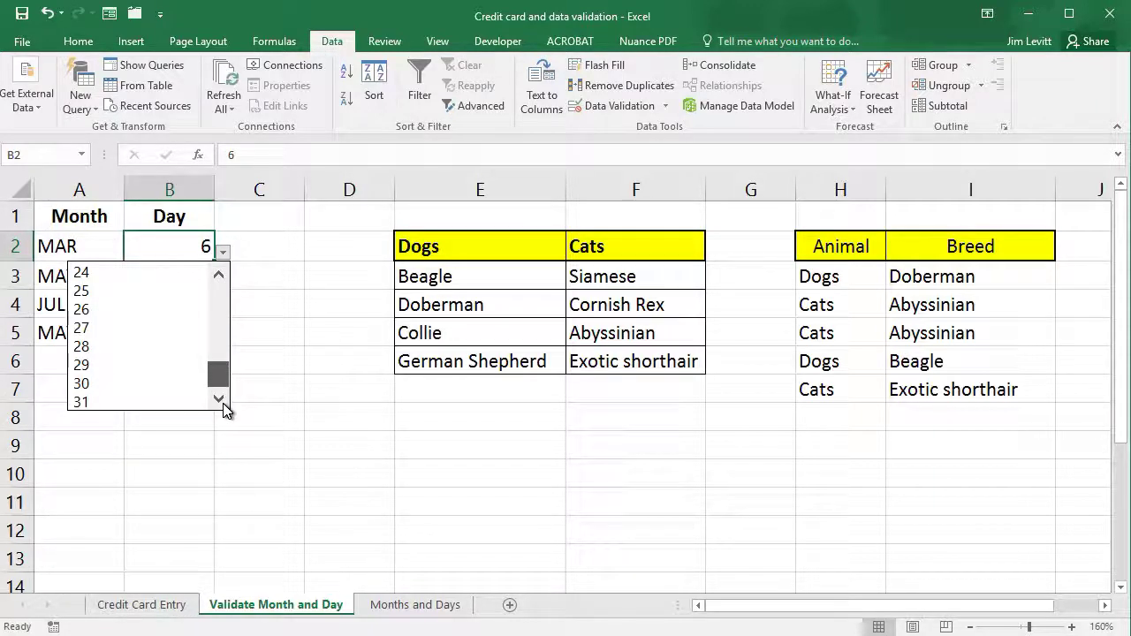
click(180, 307)
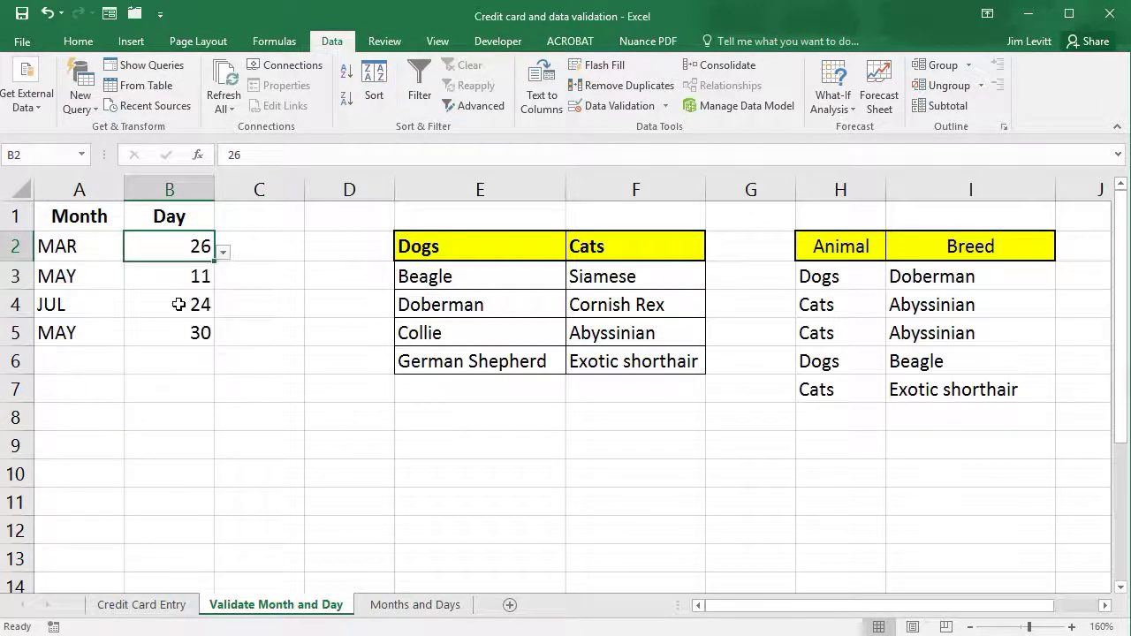
Set A3 to FEB and pick 28 as its day in B3.
click(94, 279)
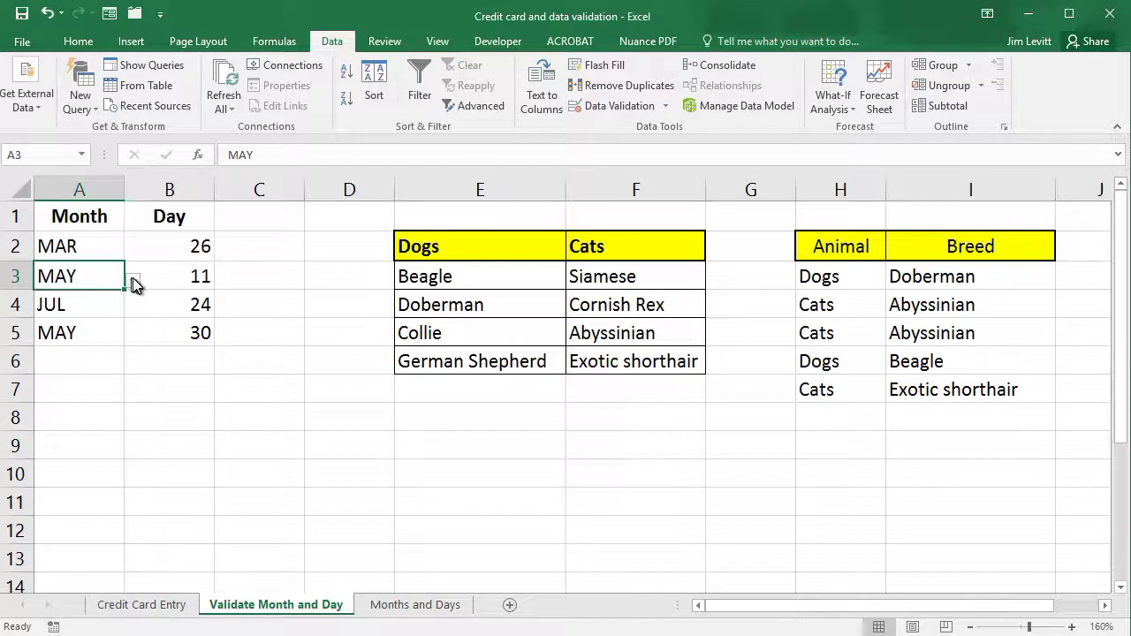
click(132, 281)
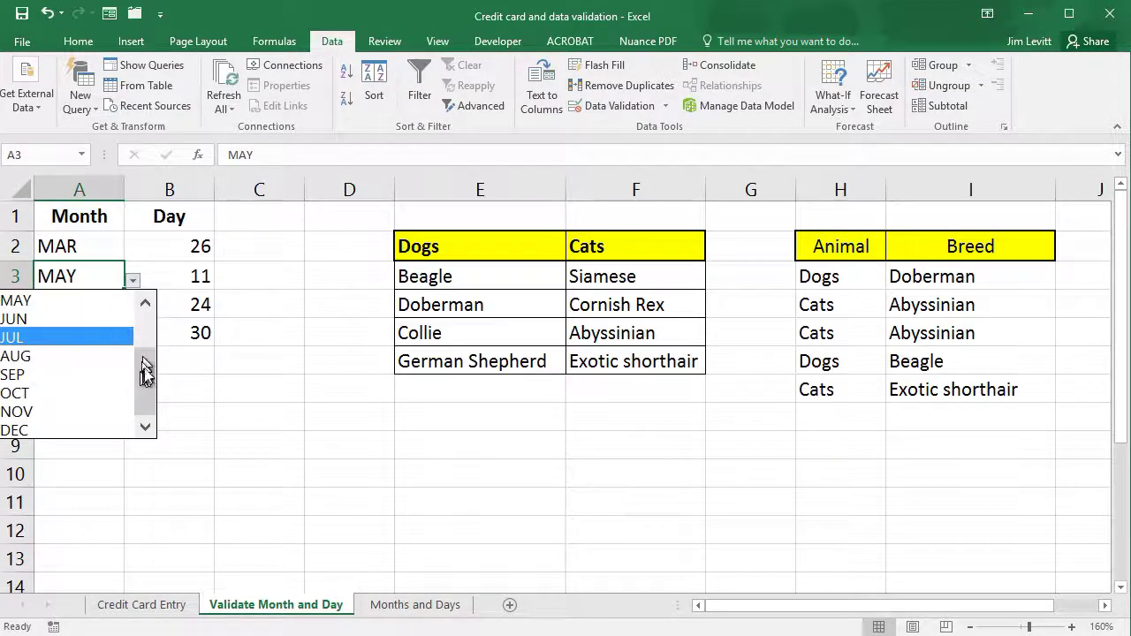
drag(145, 372, 142, 328)
click(101, 319)
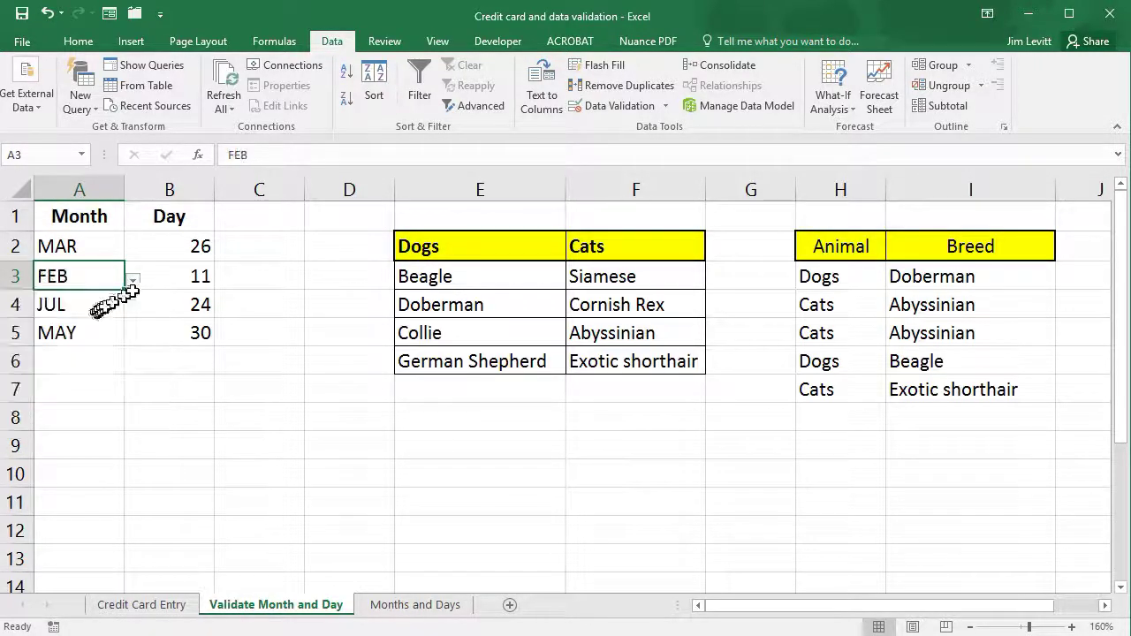
click(188, 275)
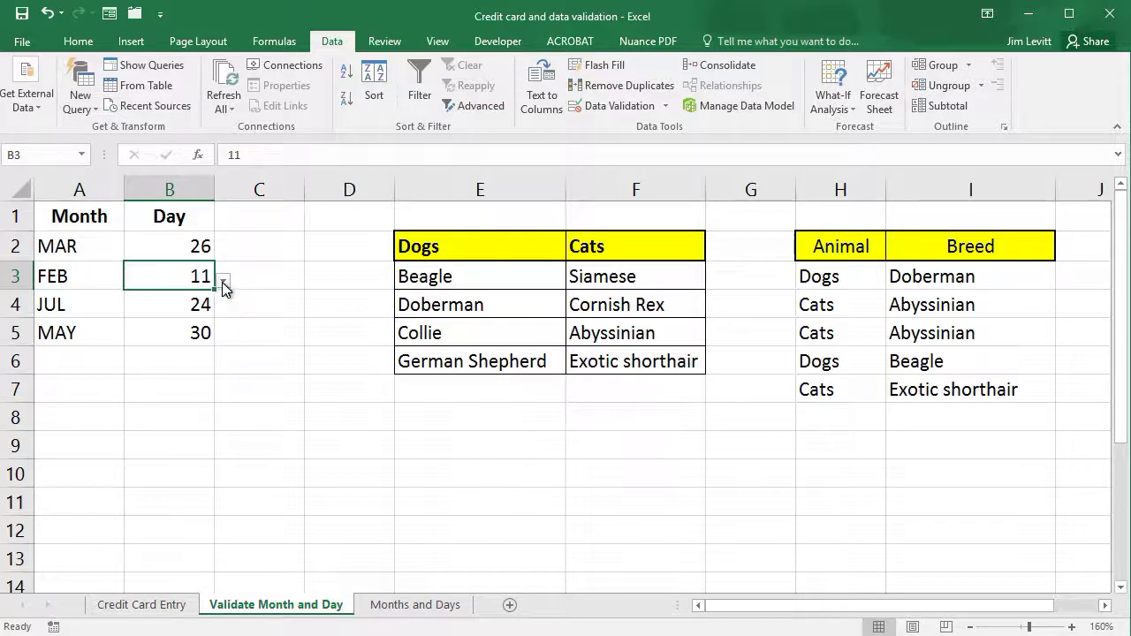
click(224, 281)
drag(217, 366, 220, 433)
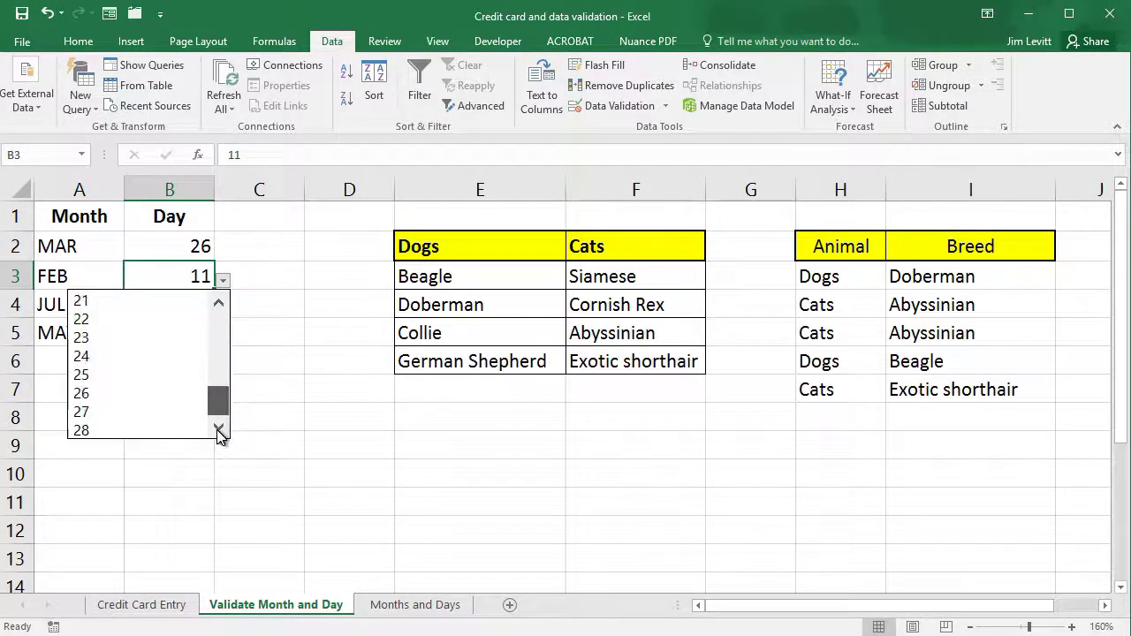
click(128, 431)
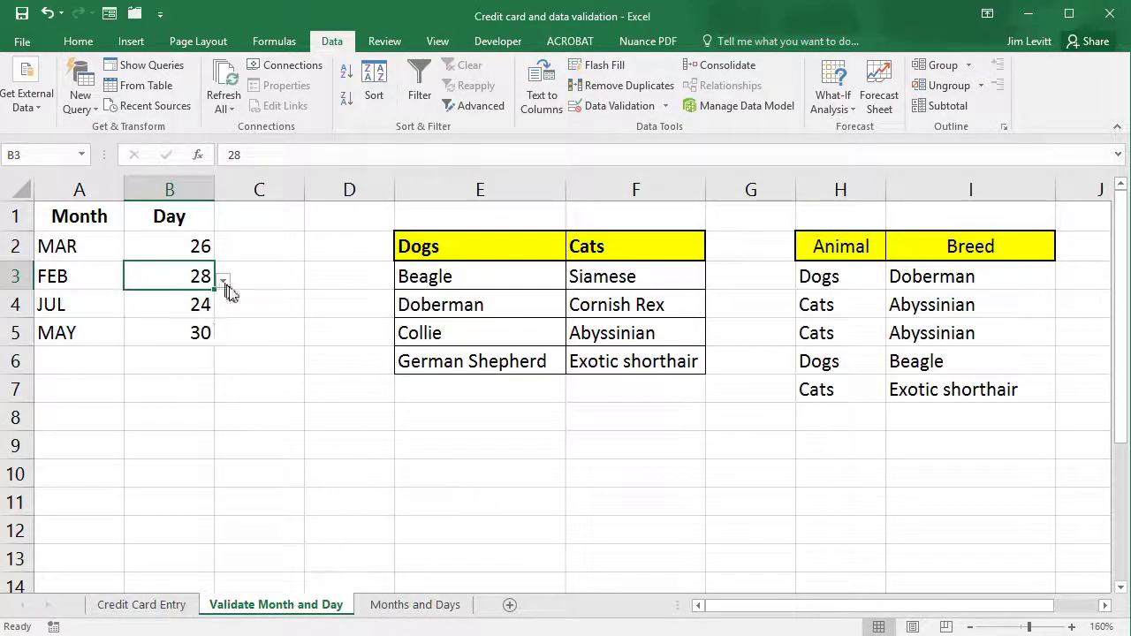
click(409, 608)
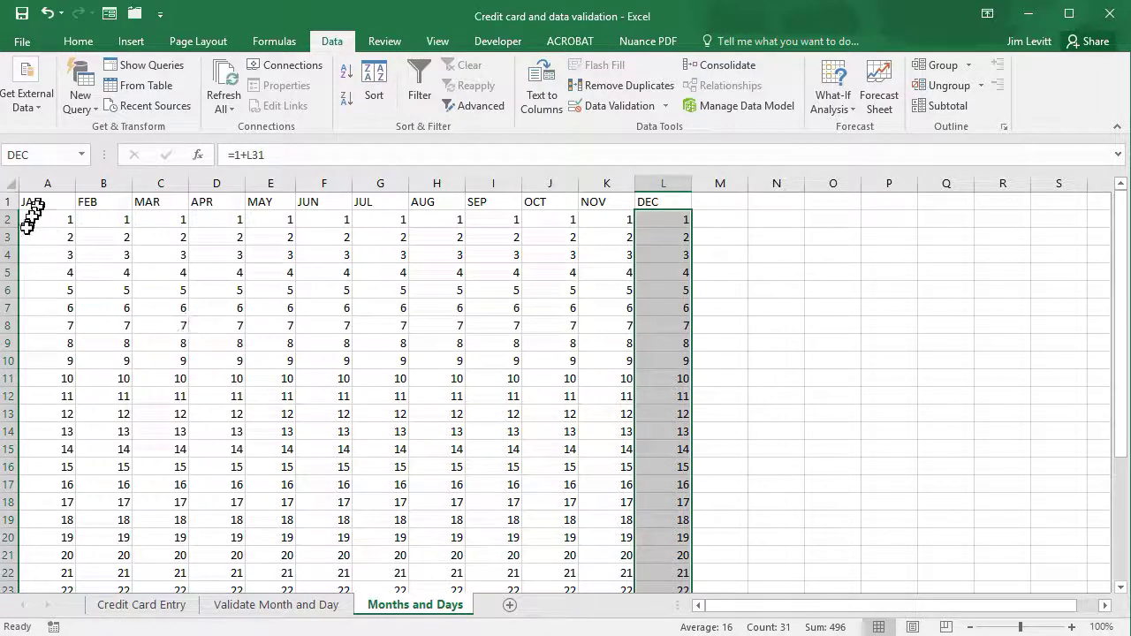
scroll(71, 386, down, 5)
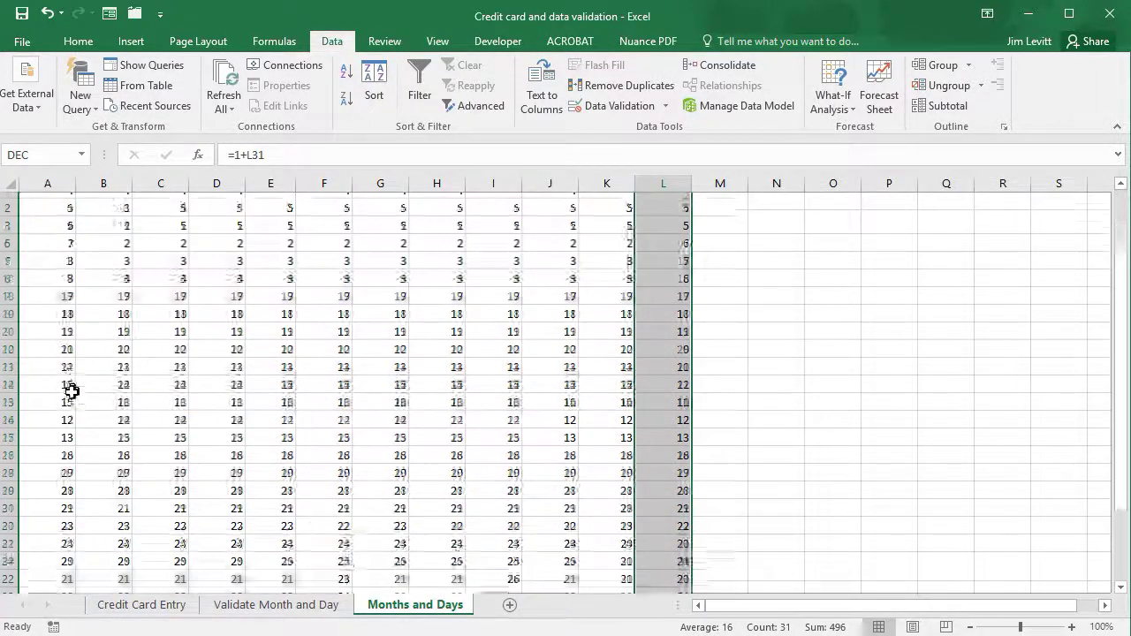
click(58, 484)
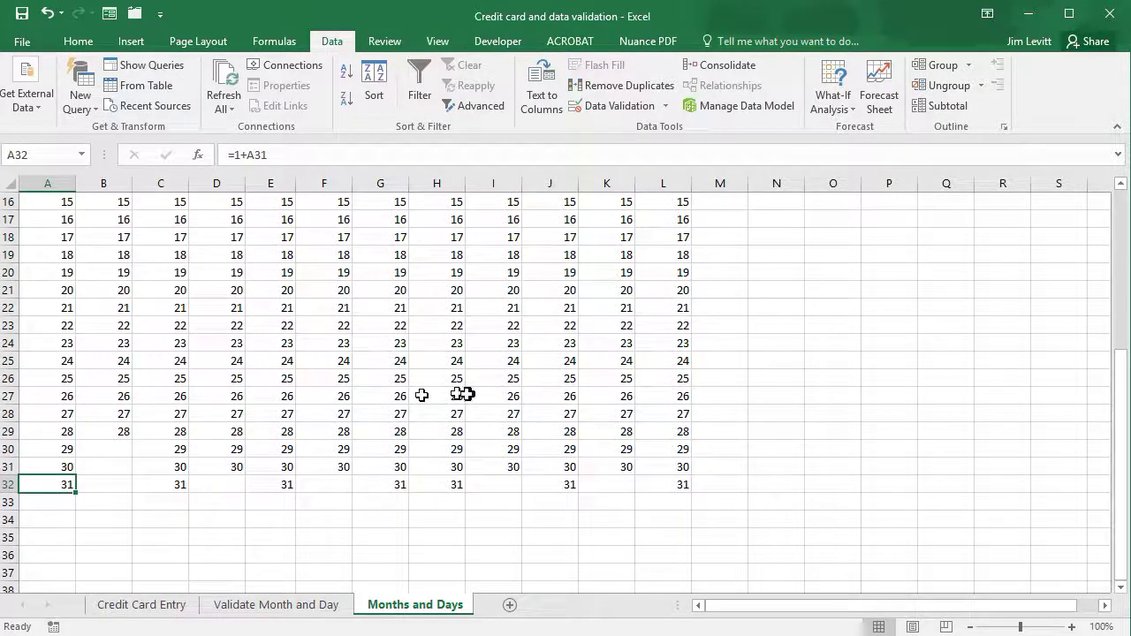
click(269, 612)
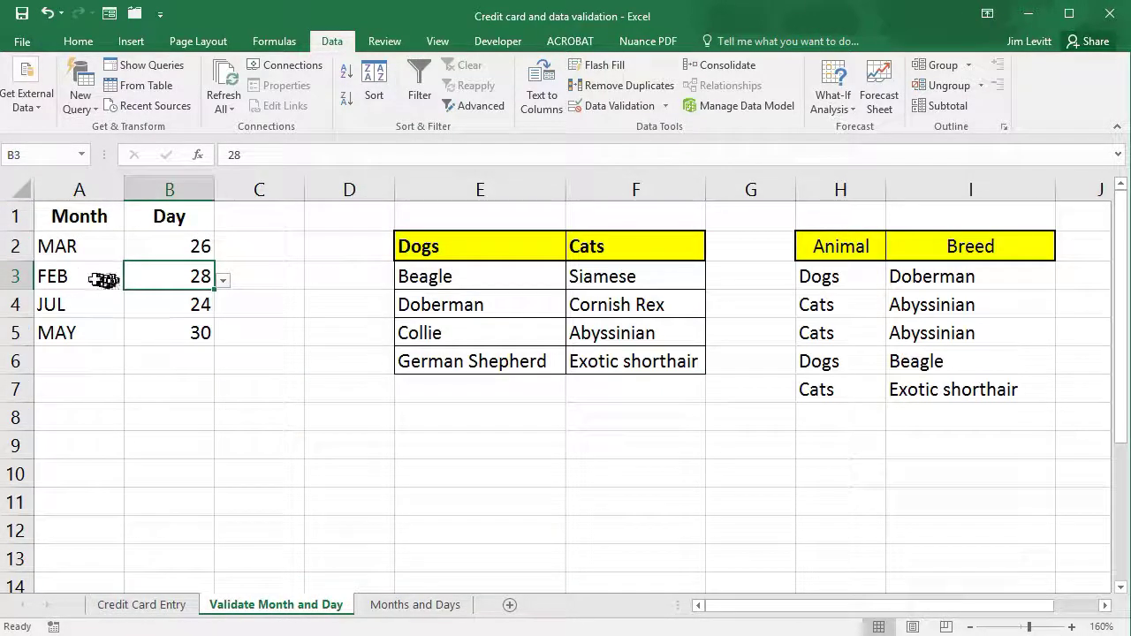
click(83, 246)
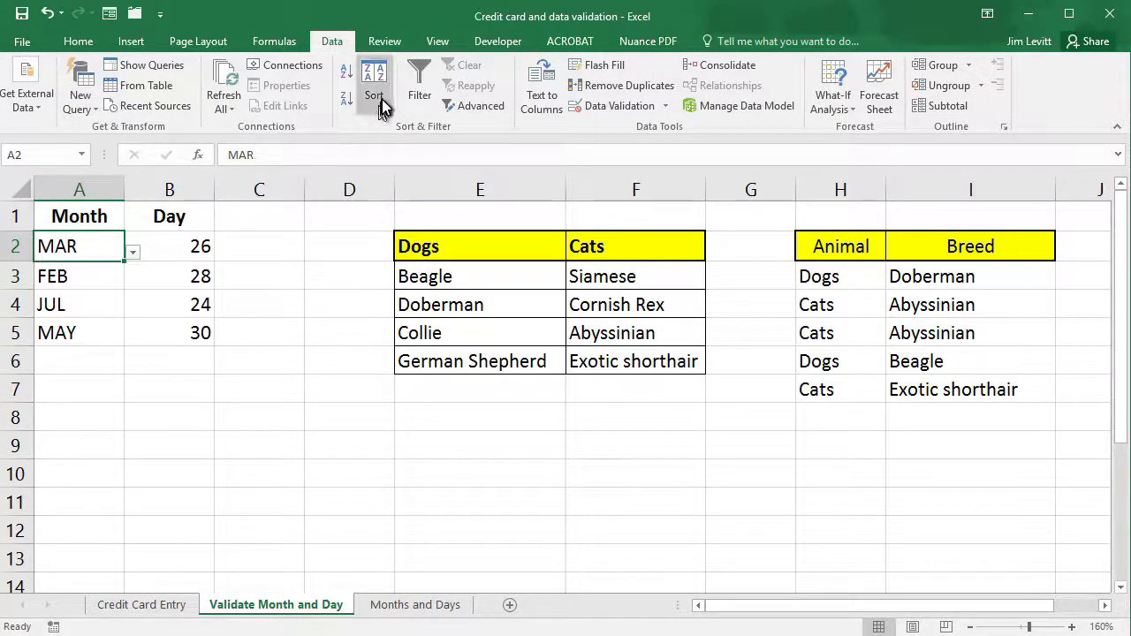
click(578, 107)
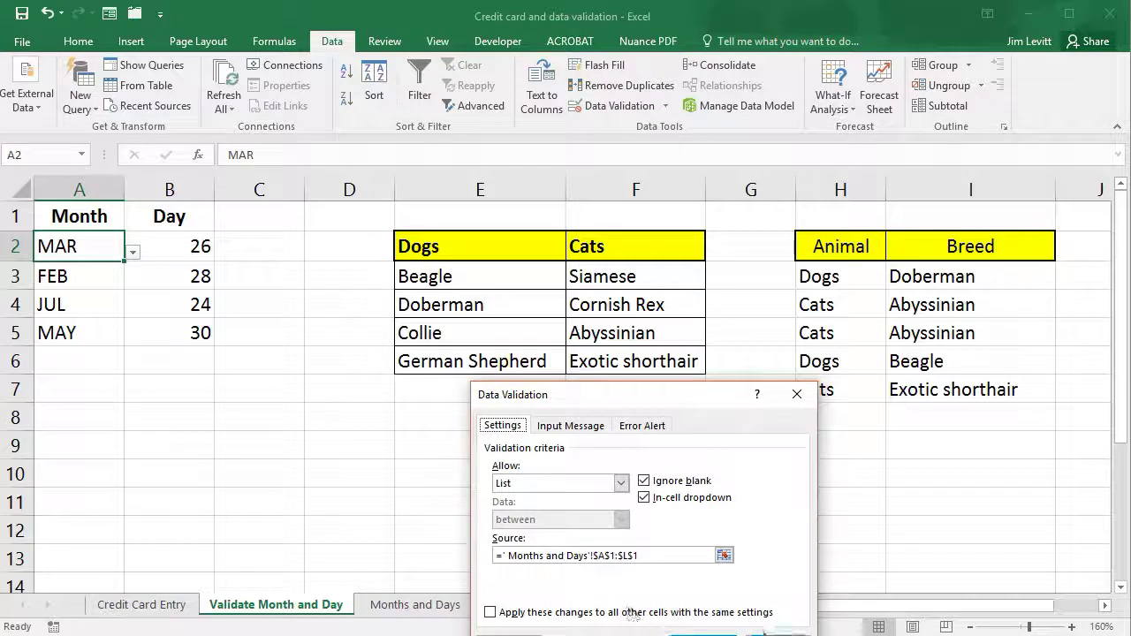
click(704, 632)
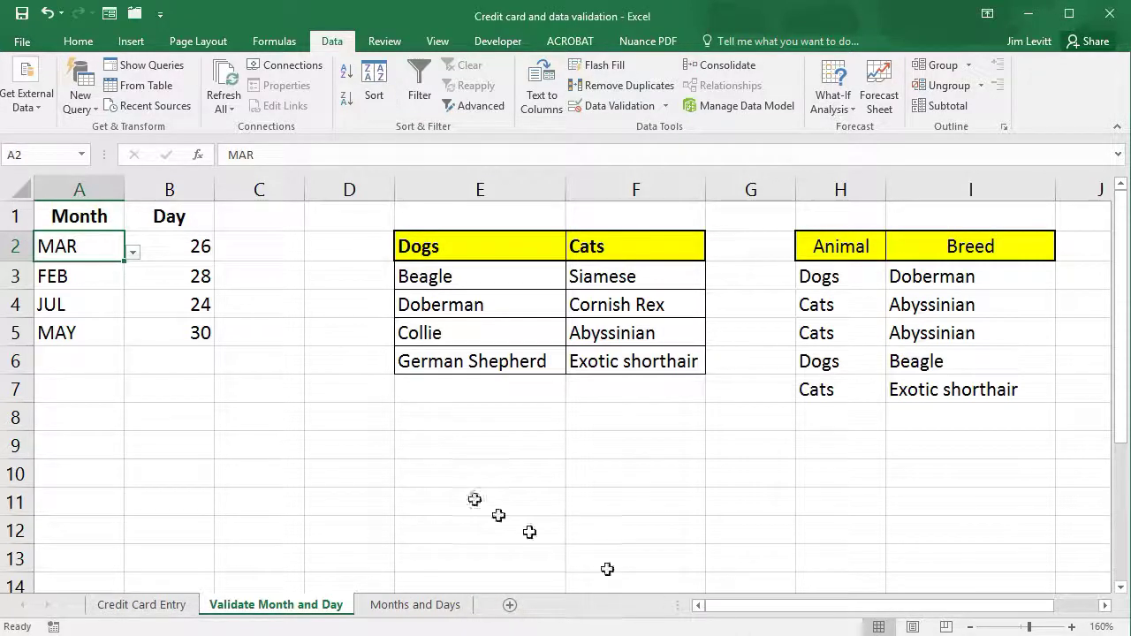
click(190, 245)
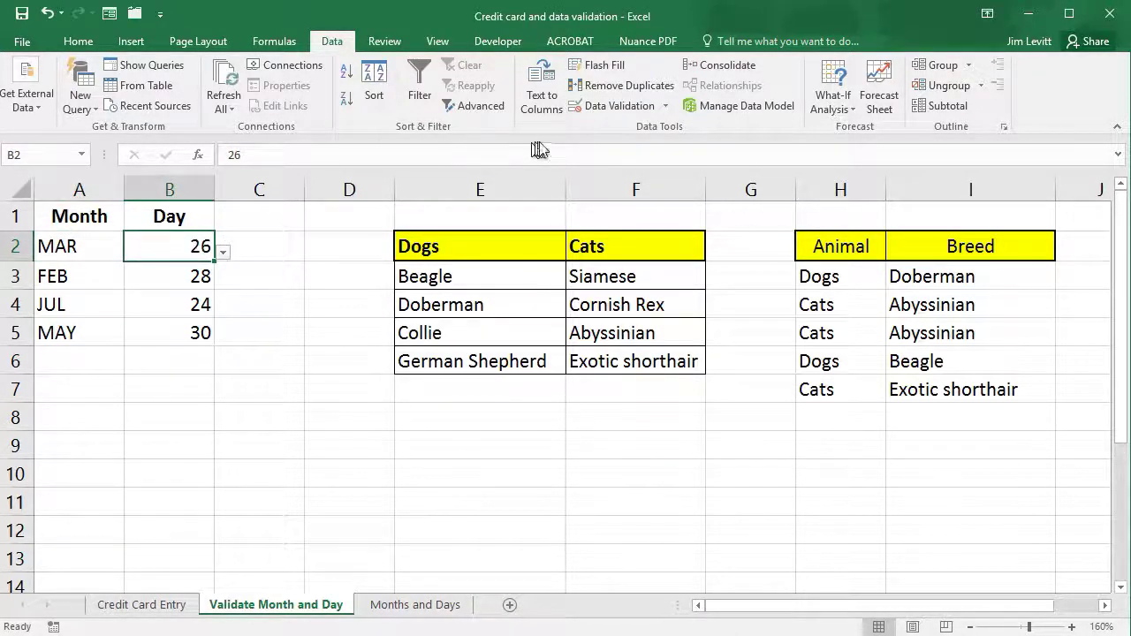
click(595, 111)
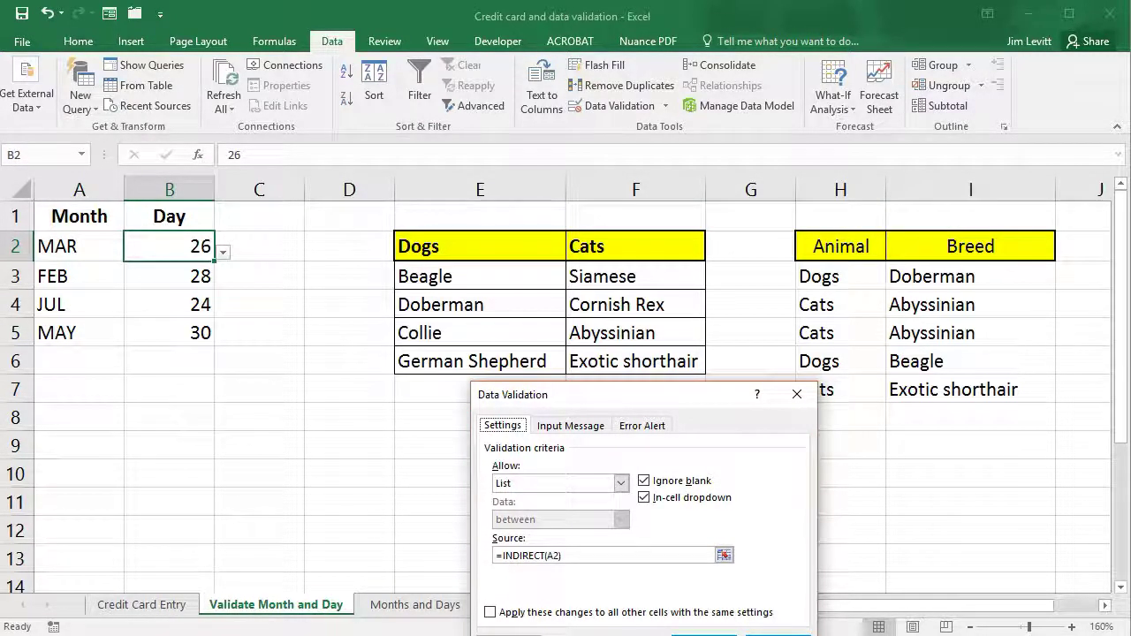
click(777, 632)
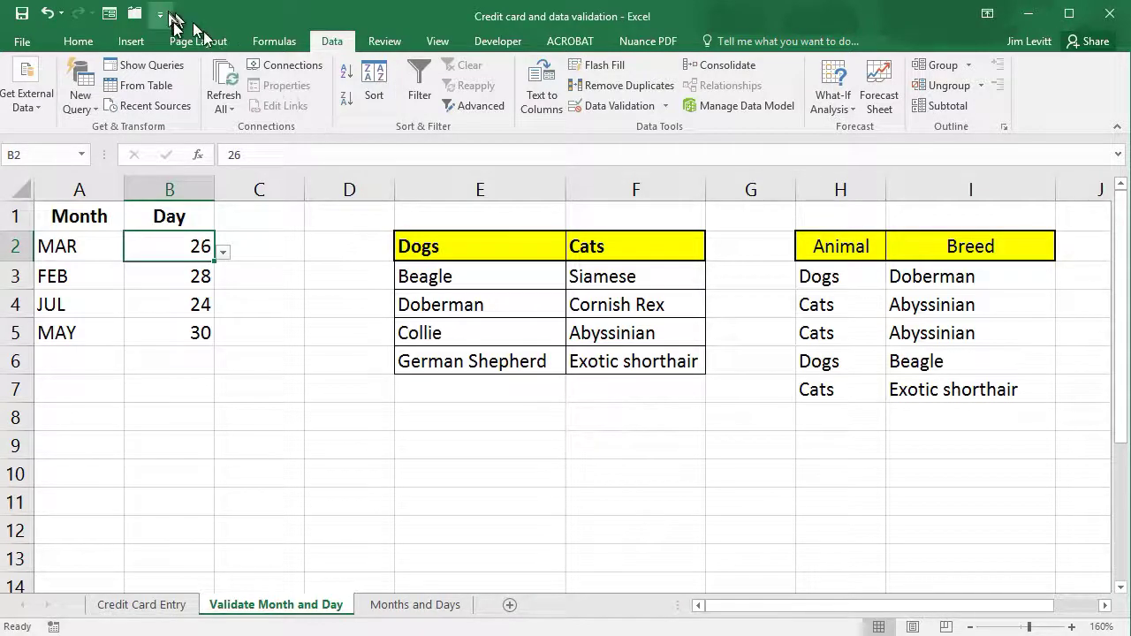
On the Formulas tab, review the month, dogs and cats names in Name Manager.
click(276, 43)
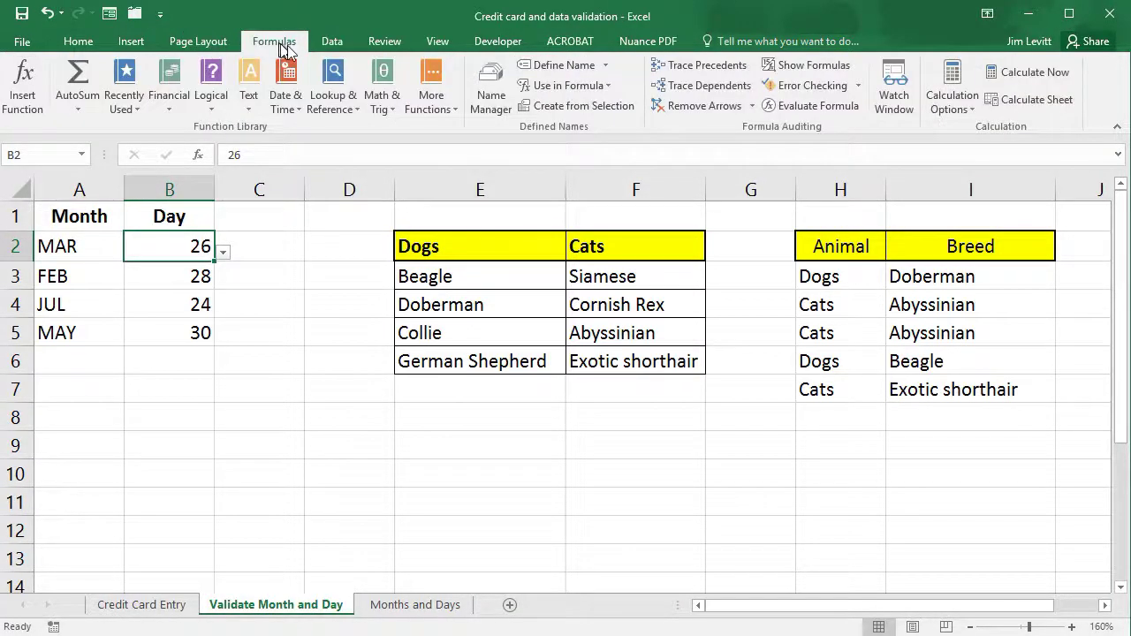
click(490, 88)
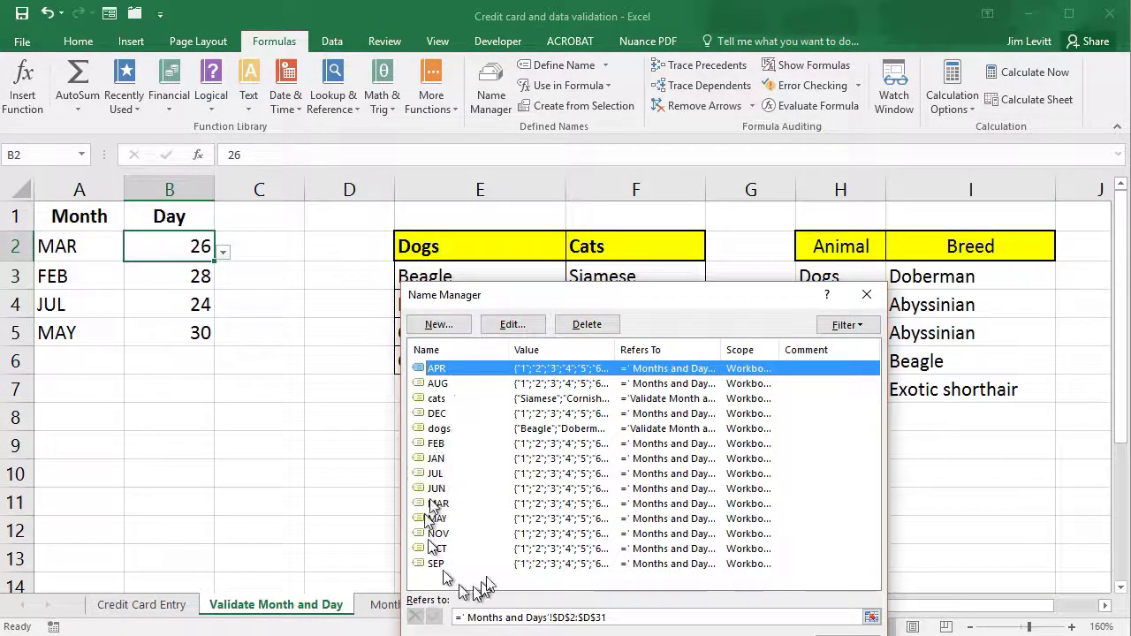
click(867, 296)
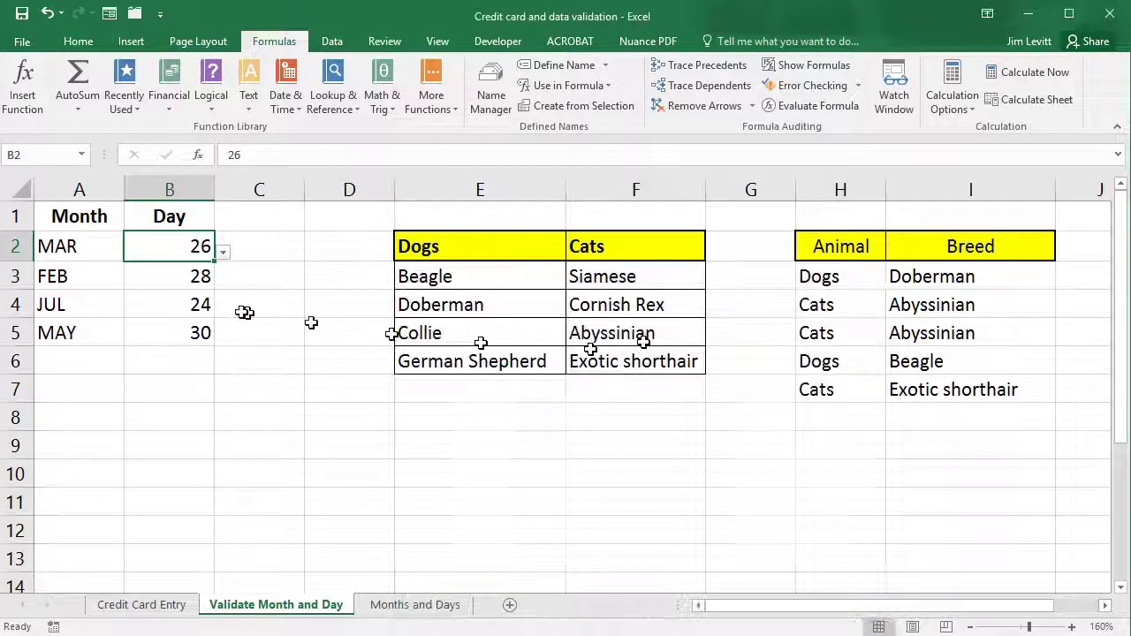
click(63, 245)
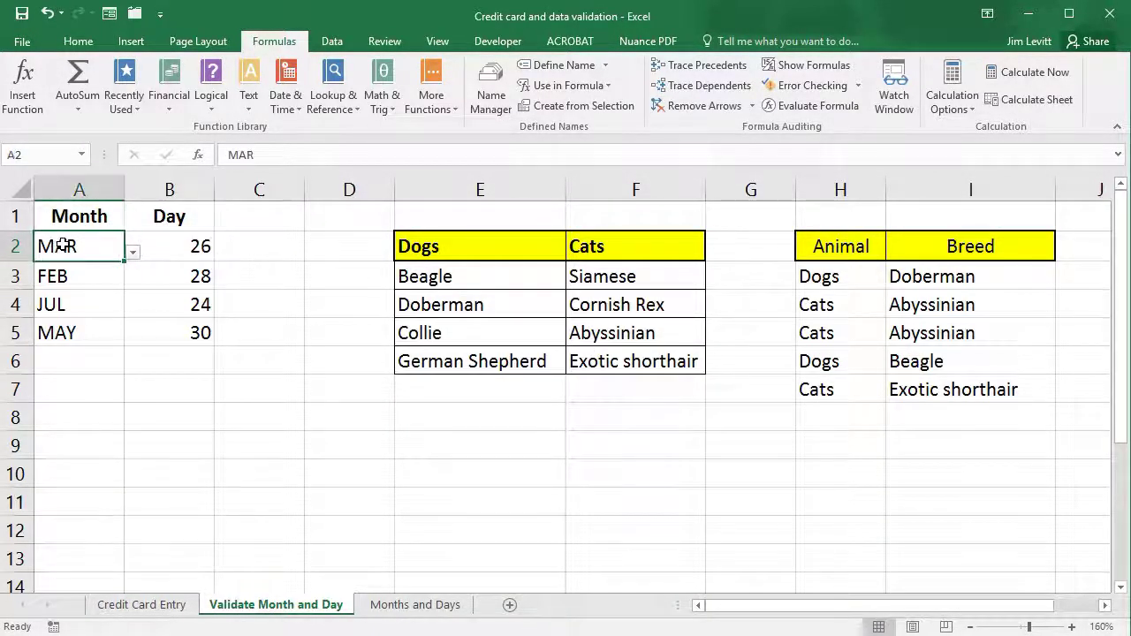
Choose SEP from the month drop-down in A6.
click(184, 248)
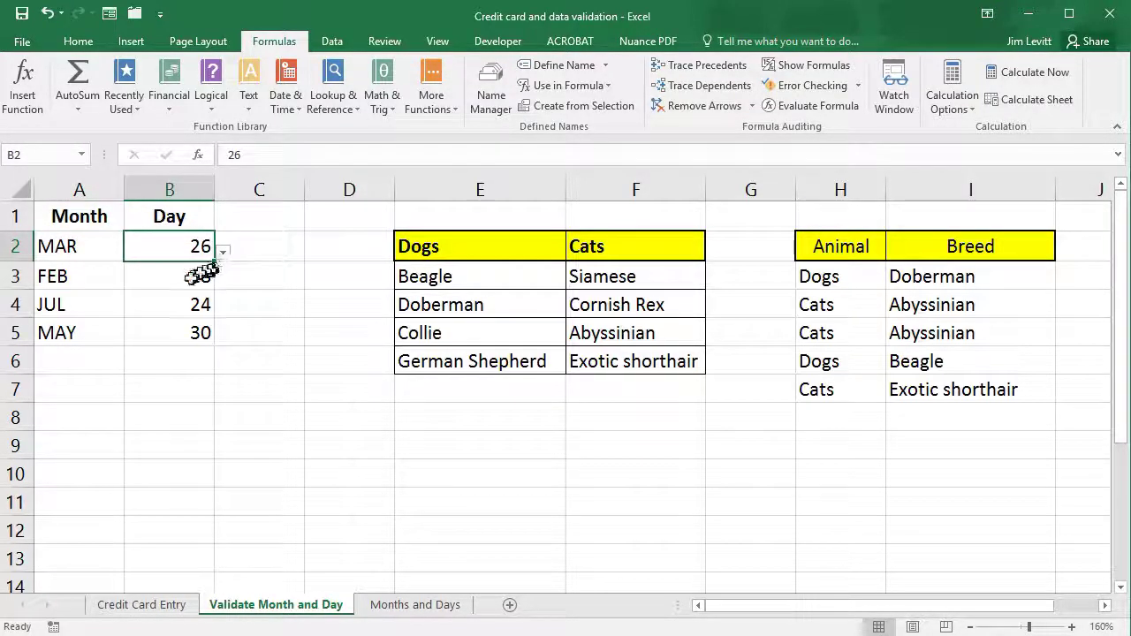
click(173, 276)
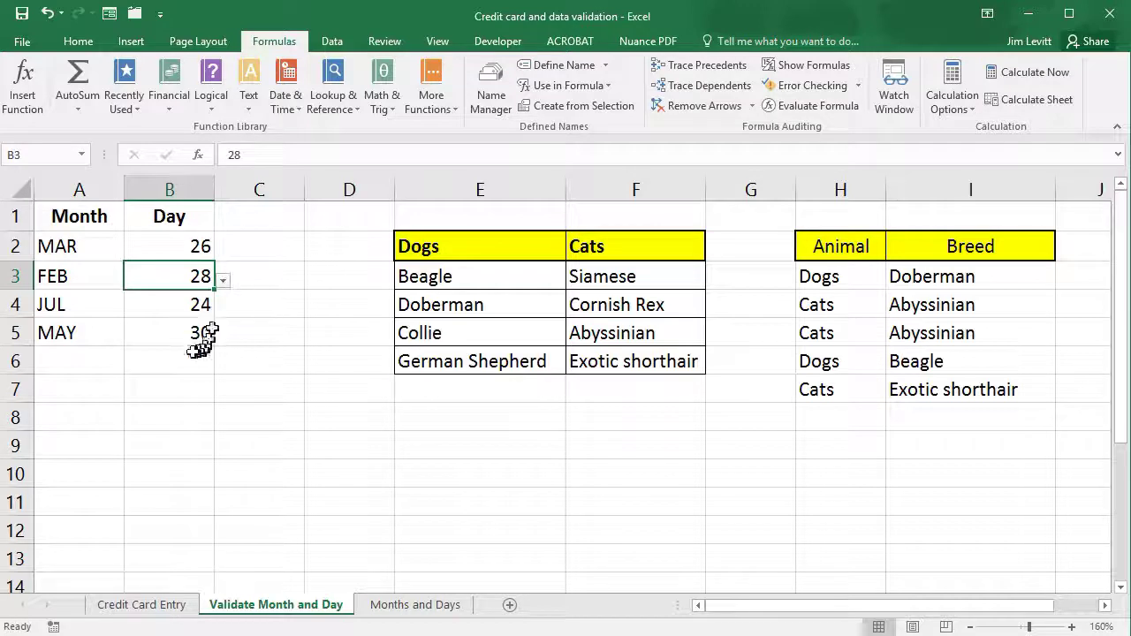
click(98, 364)
click(133, 365)
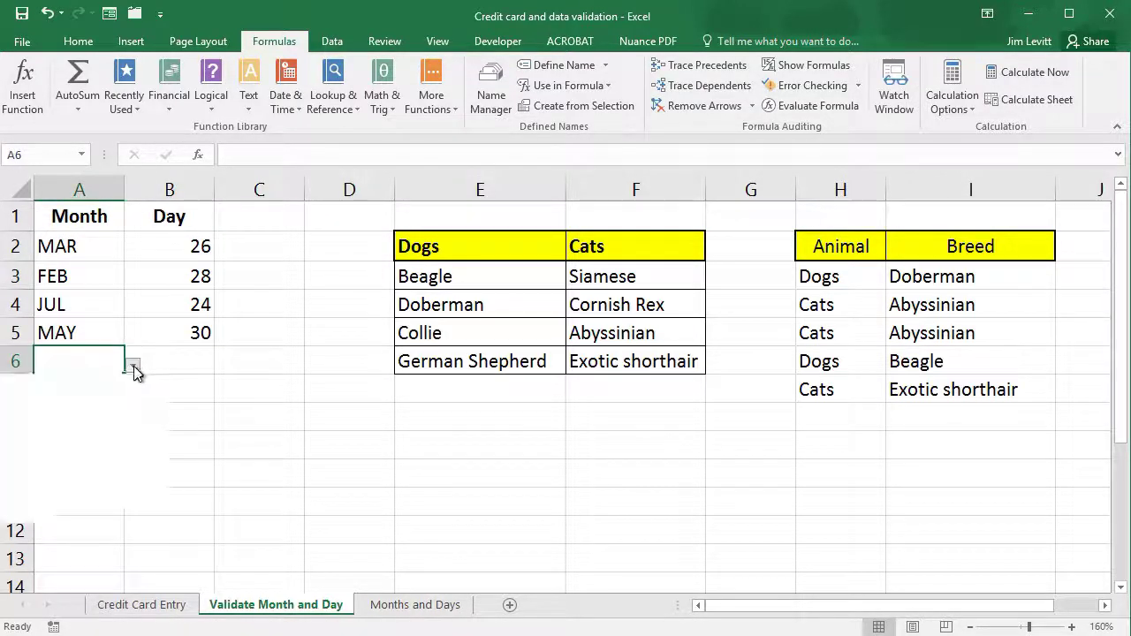
scroll(139, 498, down, 2)
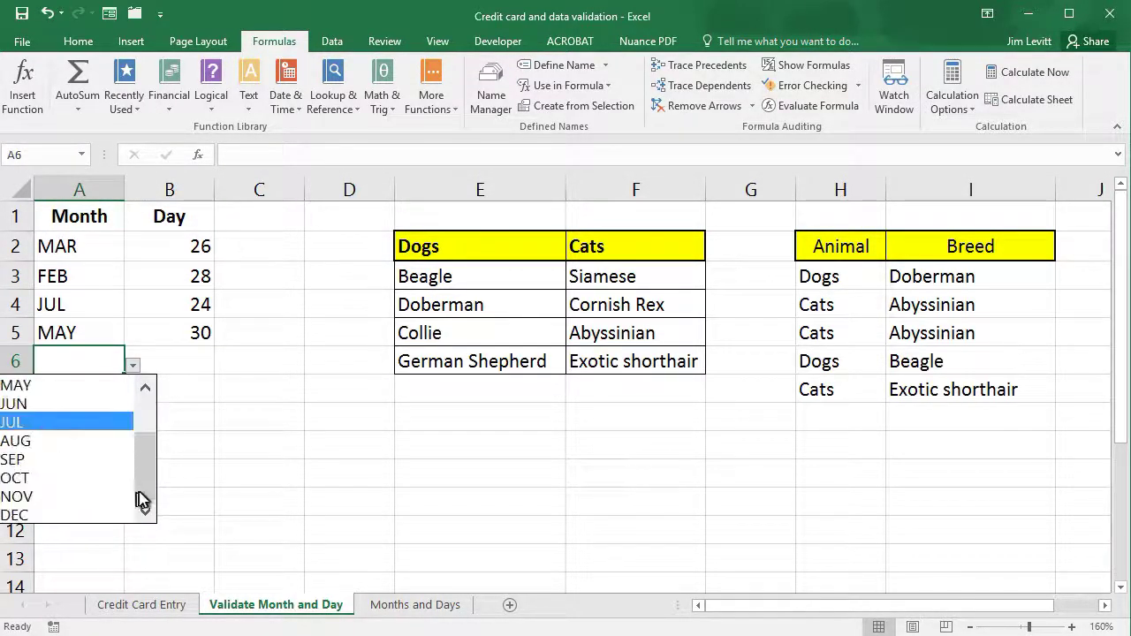
click(66, 456)
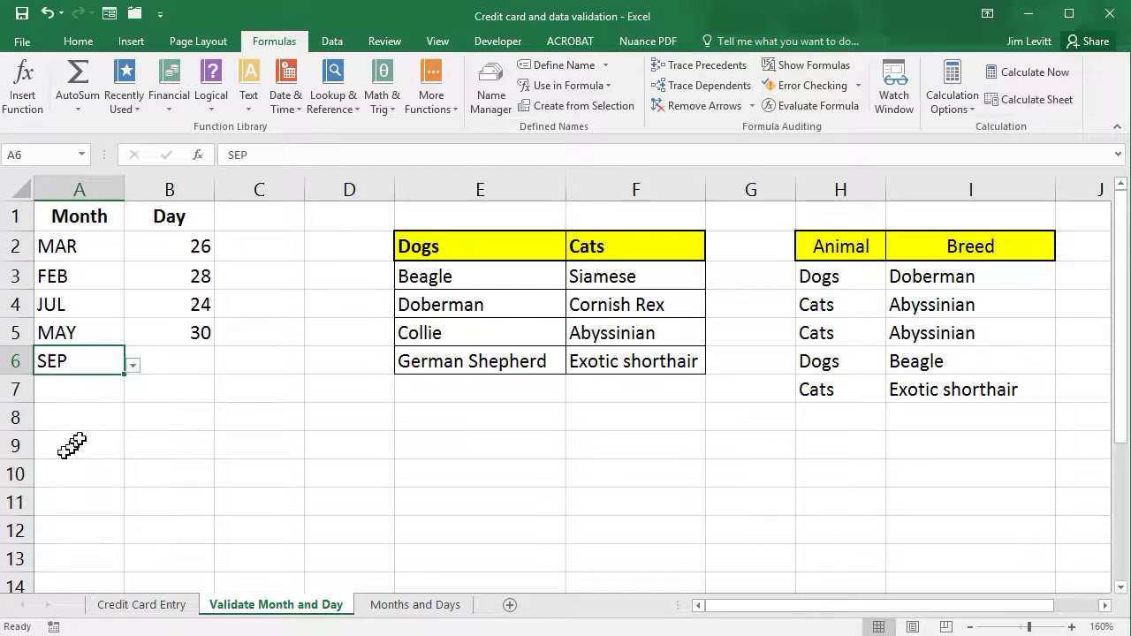
Choose 25 from the day drop-down in B6.
click(173, 361)
click(222, 365)
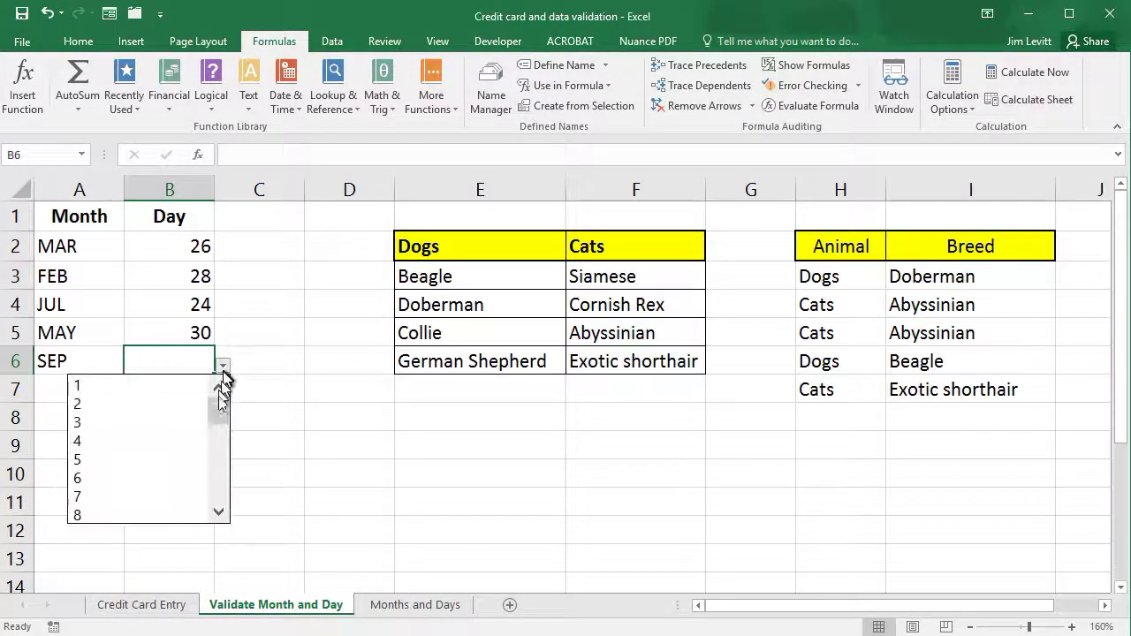
drag(218, 399, 212, 521)
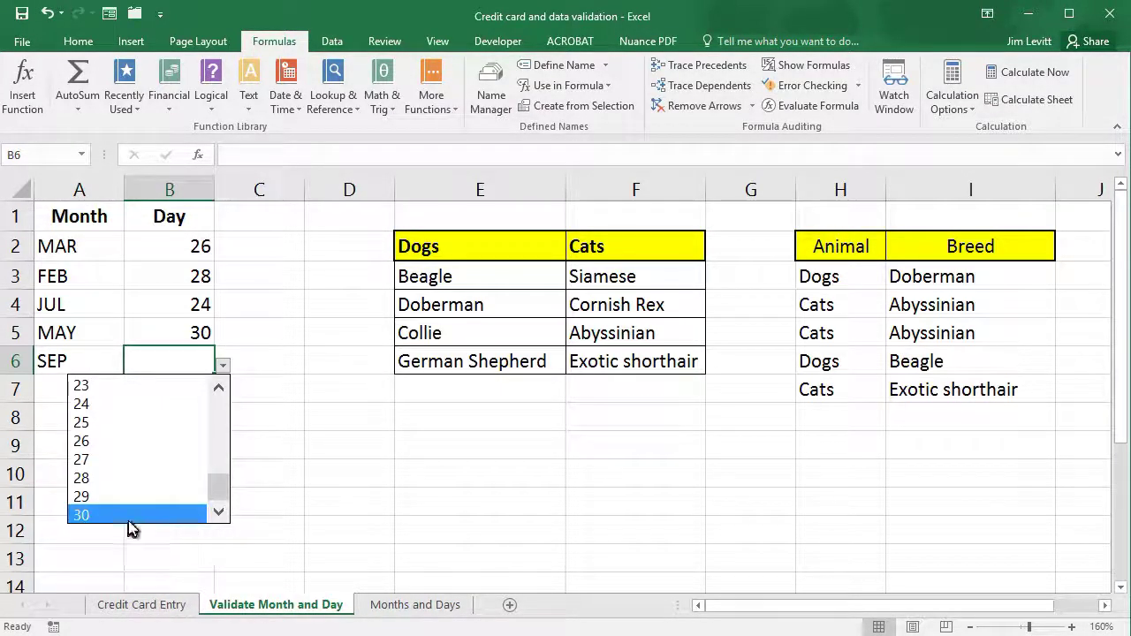
click(125, 424)
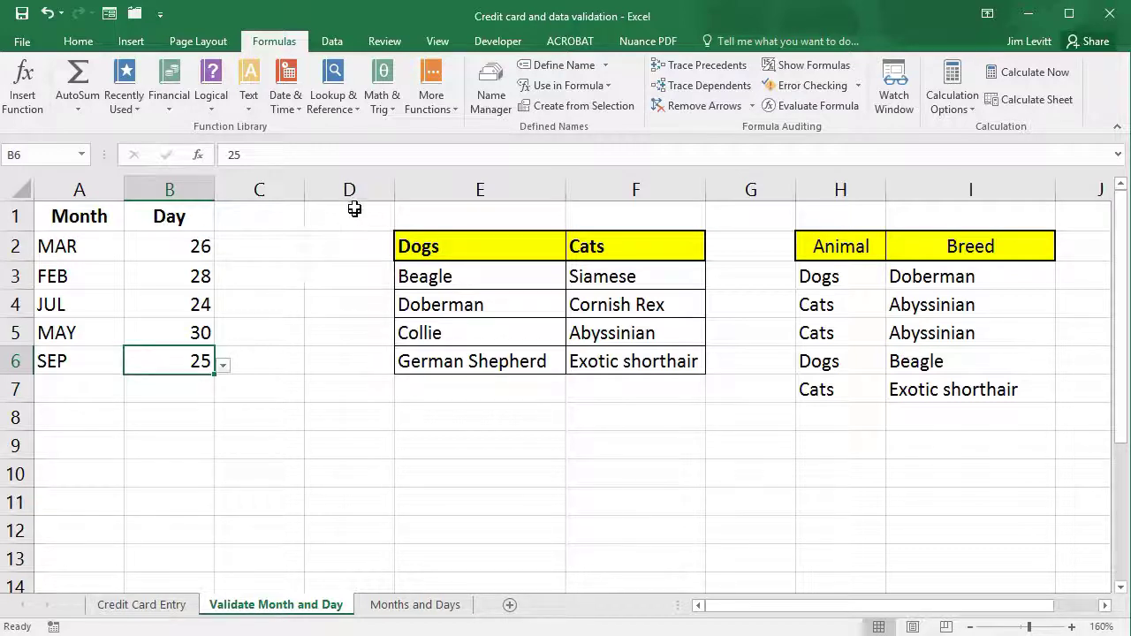
click(333, 43)
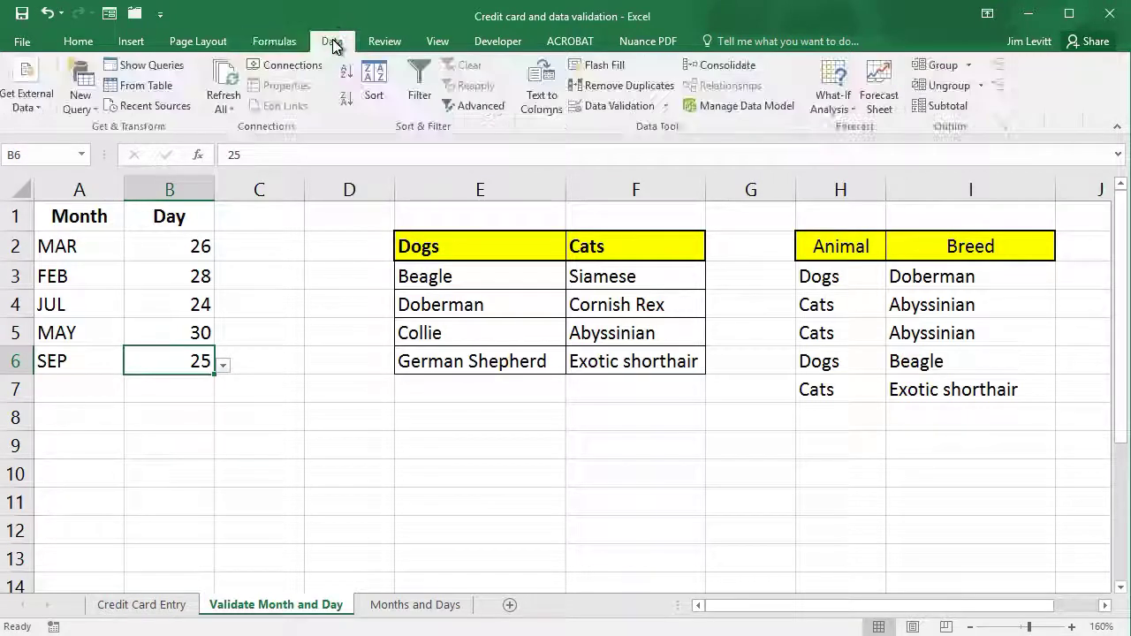